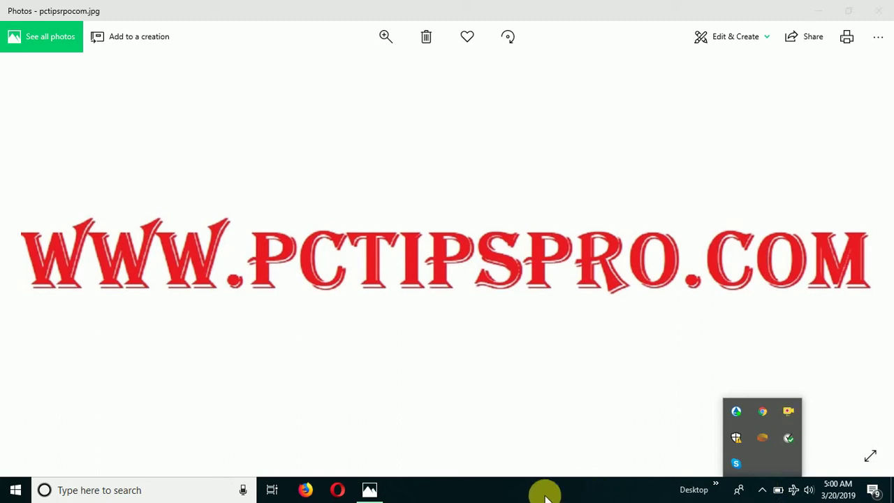
{"action": "left_click", "coordinate": [545, 489]}
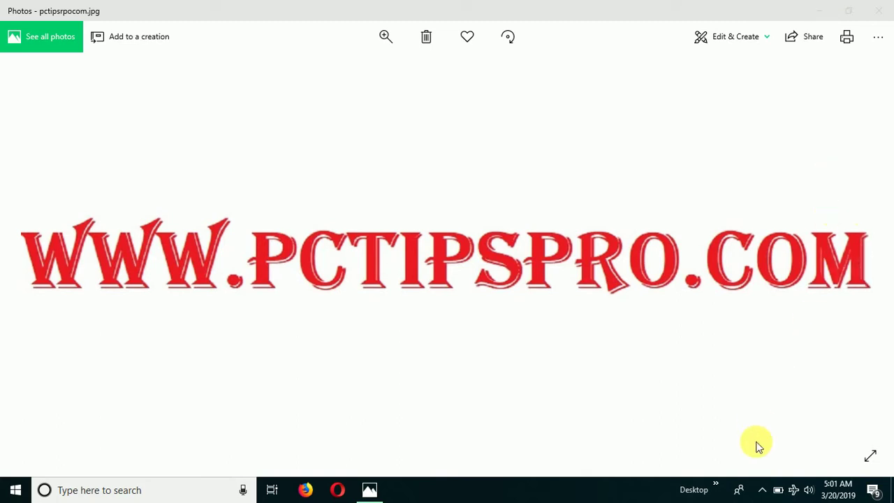
{"action": "left_click", "coordinate": [761, 491]}
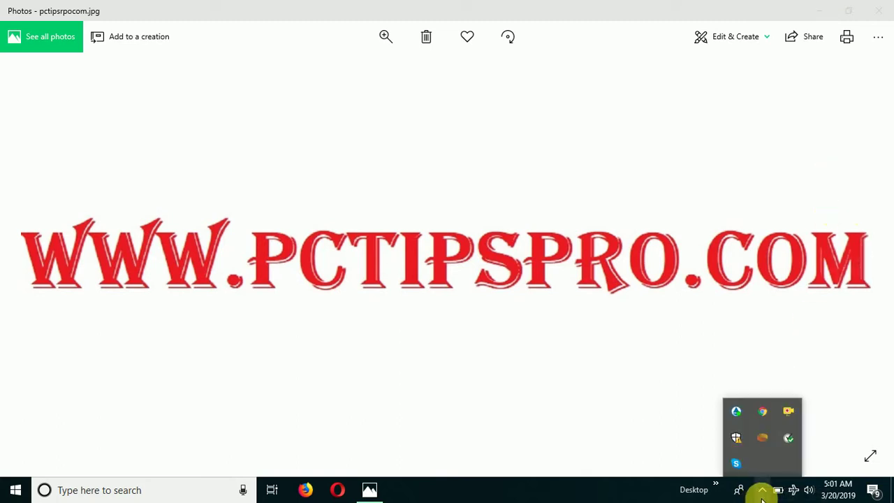
{"action": "left_click", "coordinate": [761, 491]}
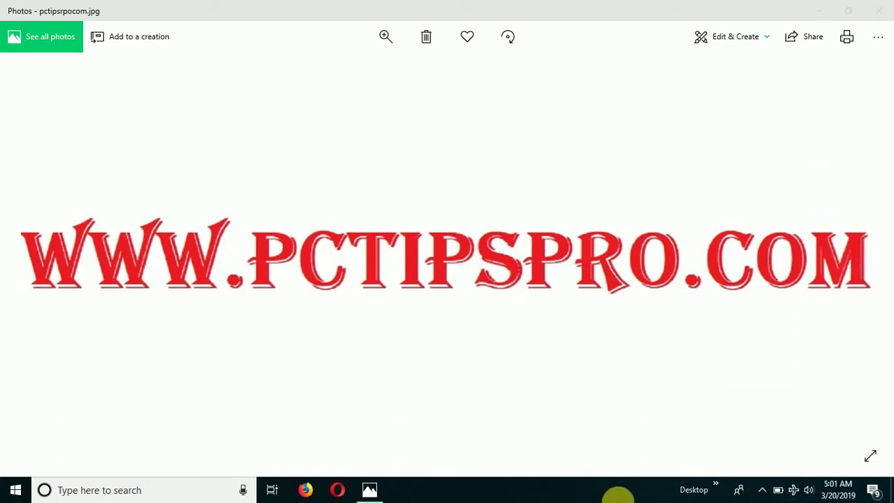
Step: Minimize the picture, launch Norton Security from the desktop, and open Norton Family from the More Norton section
{"action": "left_click", "coordinate": [818, 13]}
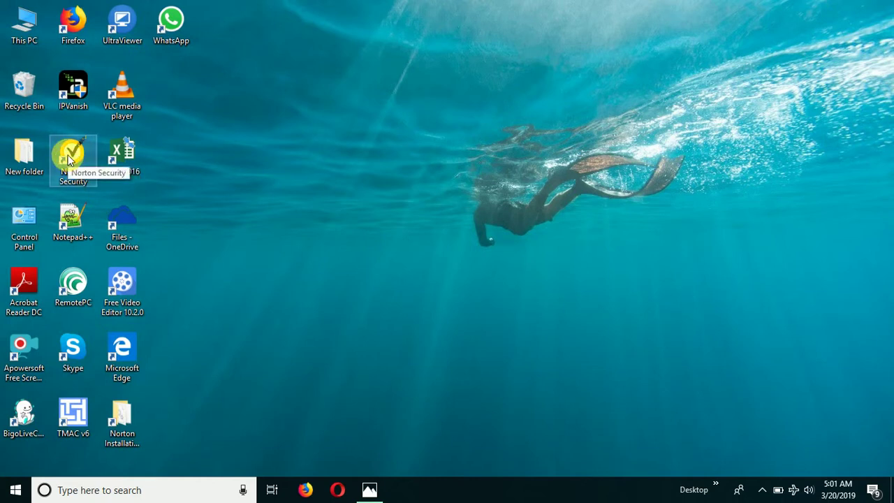
{"action": "double_click", "coordinate": [68, 160]}
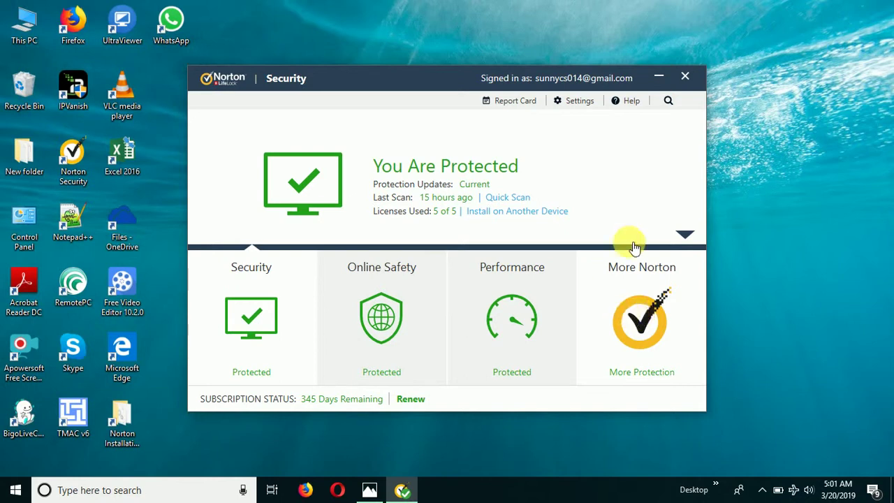
{"action": "left_click", "coordinate": [642, 345]}
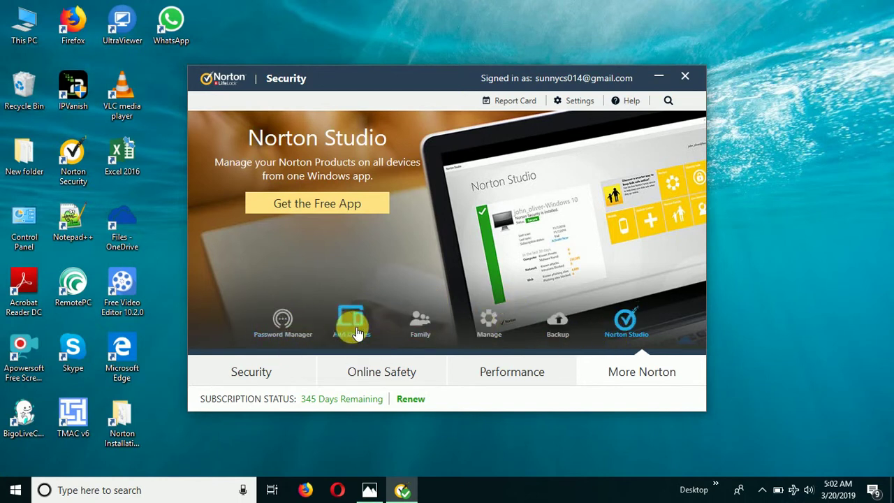
{"action": "left_click", "coordinate": [422, 332]}
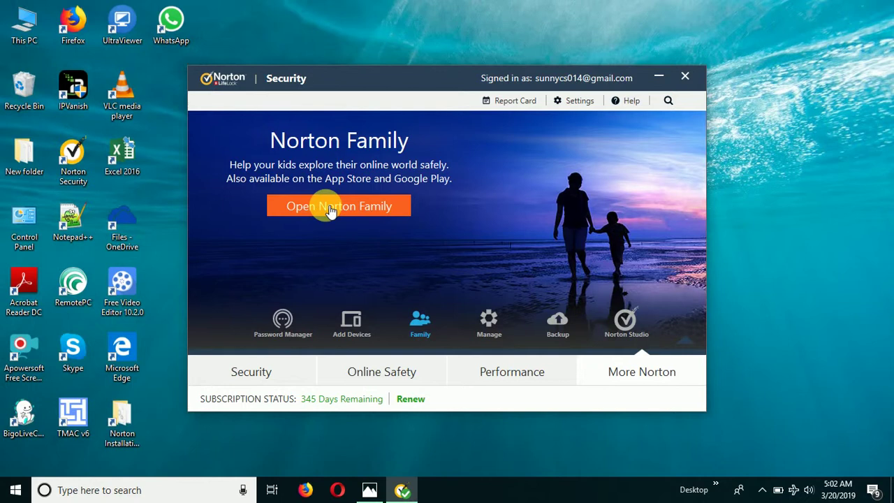
{"action": "left_click", "coordinate": [330, 209]}
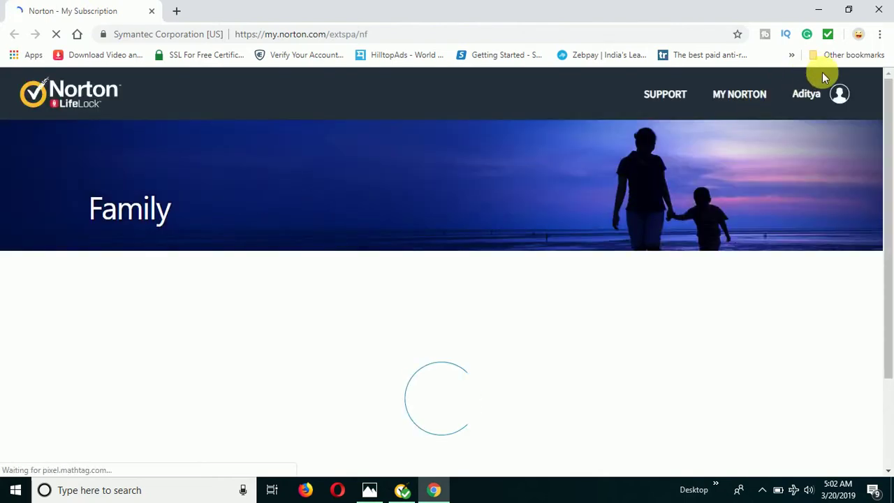
Step: Skip the website's welcome tour and open the existing child's page on the Family dashboard
{"action": "left_click", "coordinate": [822, 102]}
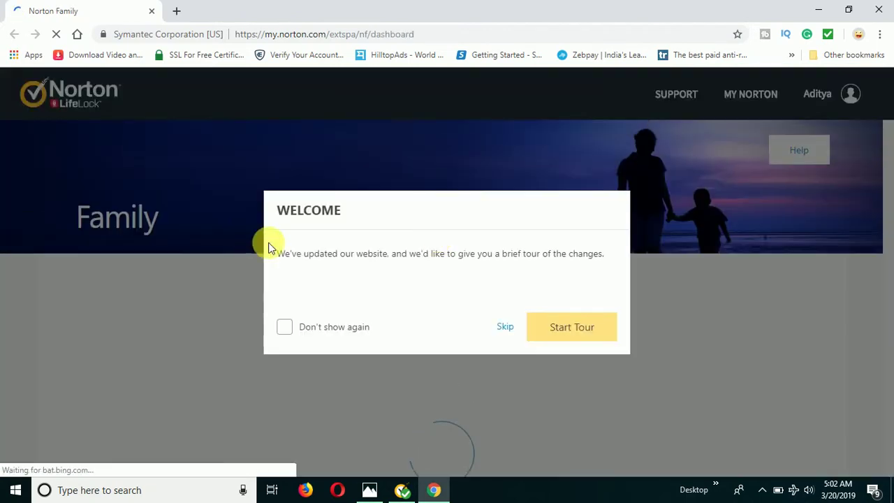
{"action": "left_click", "coordinate": [502, 329]}
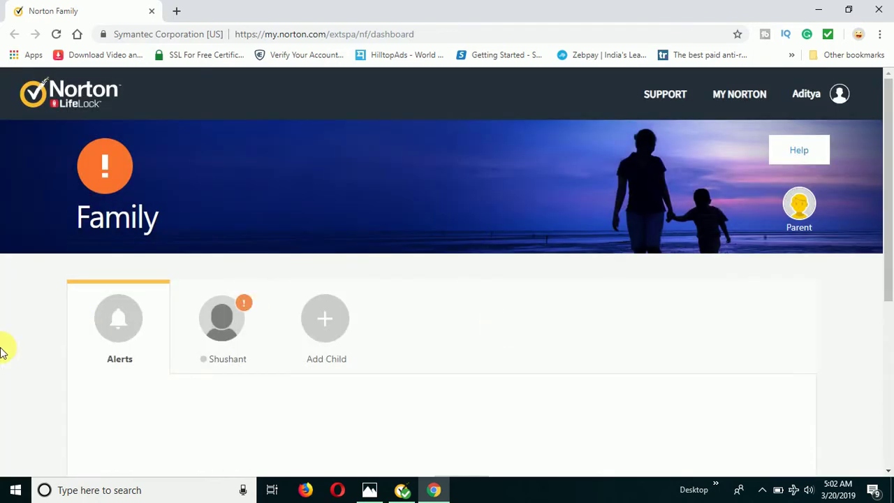
{"action": "scroll", "coordinate": [2, 353], "scroll_direction": "down", "scroll_amount": 1}
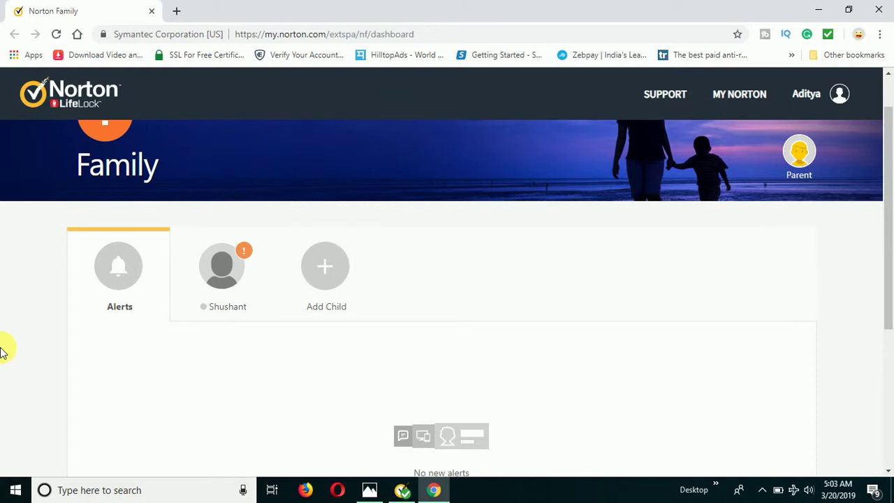
{"action": "scroll", "coordinate": [2, 353], "scroll_direction": "up", "scroll_amount": 1}
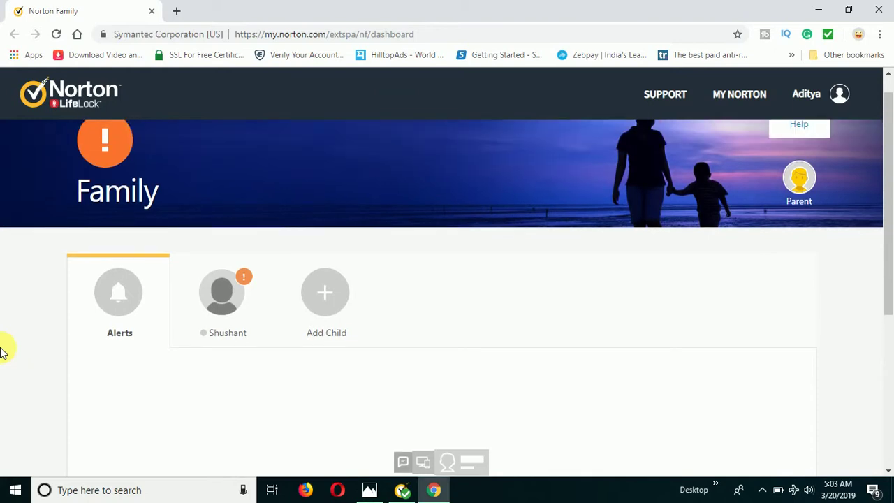
{"action": "scroll", "coordinate": [2, 353], "scroll_direction": "down", "scroll_amount": 1}
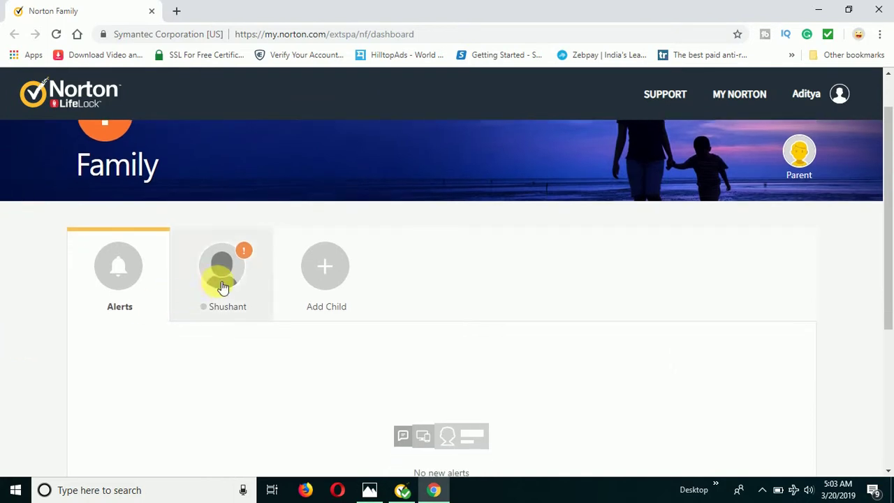
{"action": "left_click", "coordinate": [222, 286]}
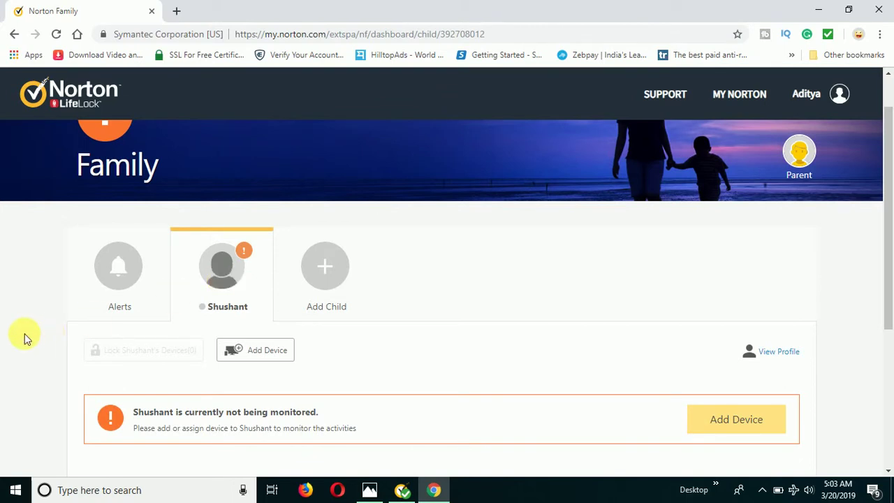
Step: Start adding a device for the child and choose Windows as the device type
{"action": "scroll", "coordinate": [24, 338], "scroll_direction": "down", "scroll_amount": 1}
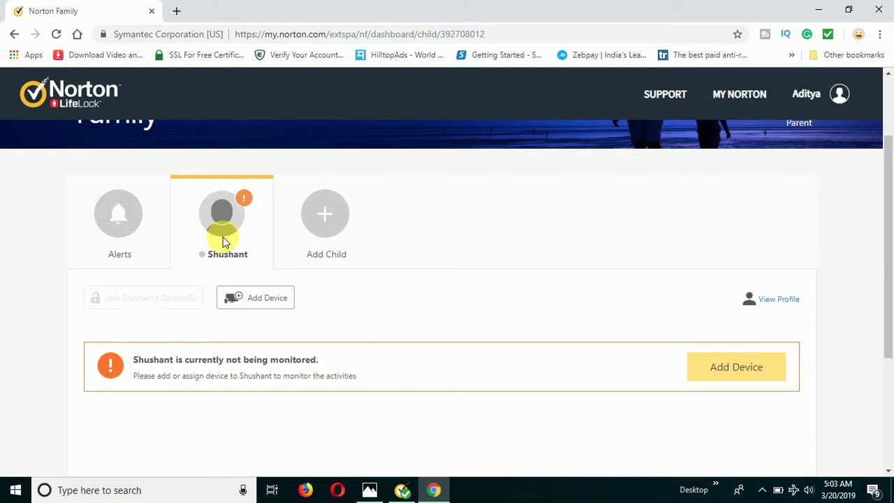
{"action": "left_click", "coordinate": [270, 300]}
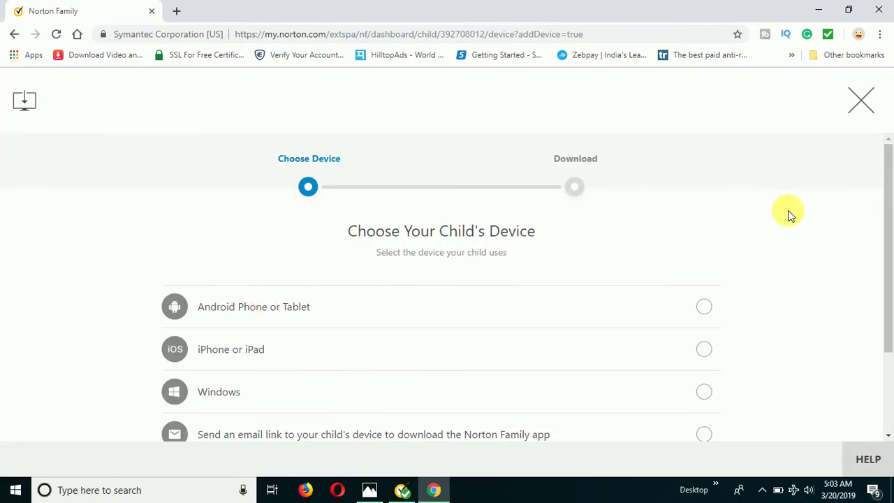
{"action": "scroll", "coordinate": [789, 215], "scroll_direction": "down", "scroll_amount": 1}
{"action": "scroll", "coordinate": [790, 215], "scroll_direction": "up", "scroll_amount": 1}
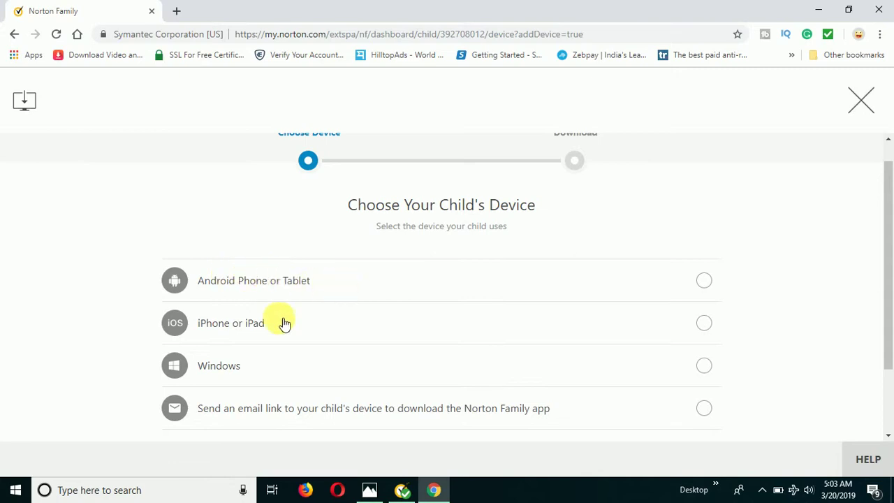
{"action": "left_click", "coordinate": [209, 333]}
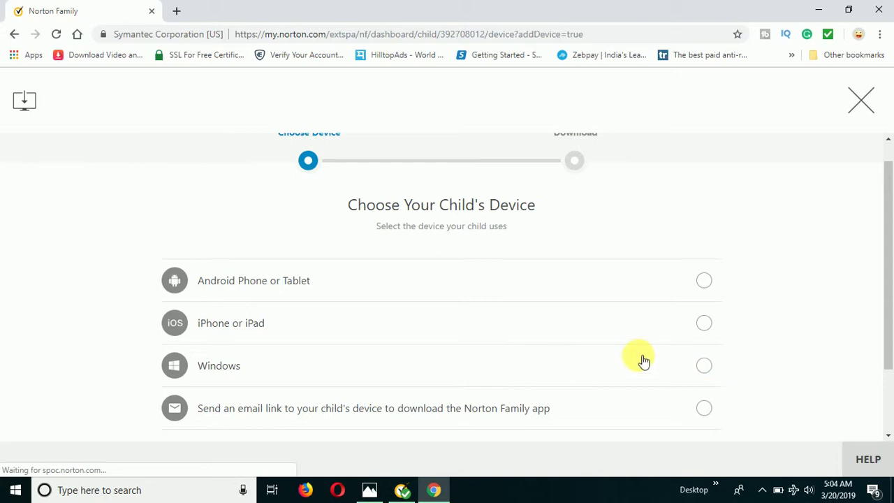
{"action": "left_click", "coordinate": [704, 366]}
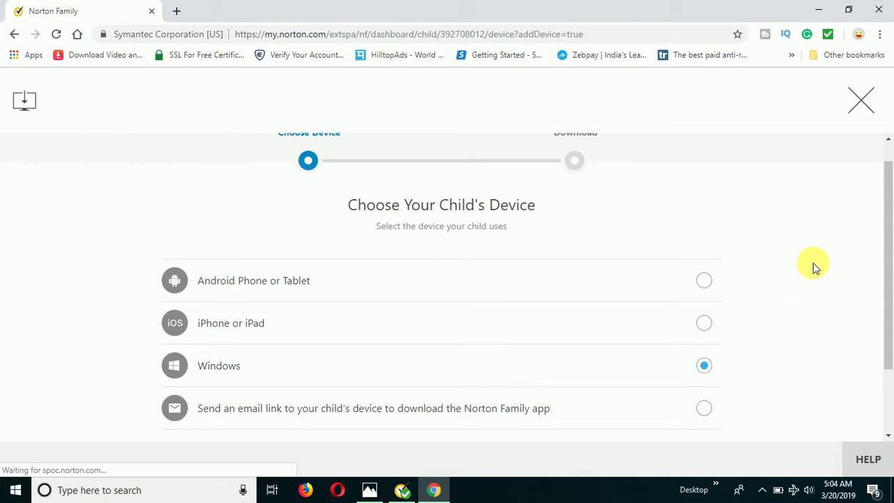
{"action": "left_click_drag", "start_coordinate": [888, 245], "coordinate": [888, 329]}
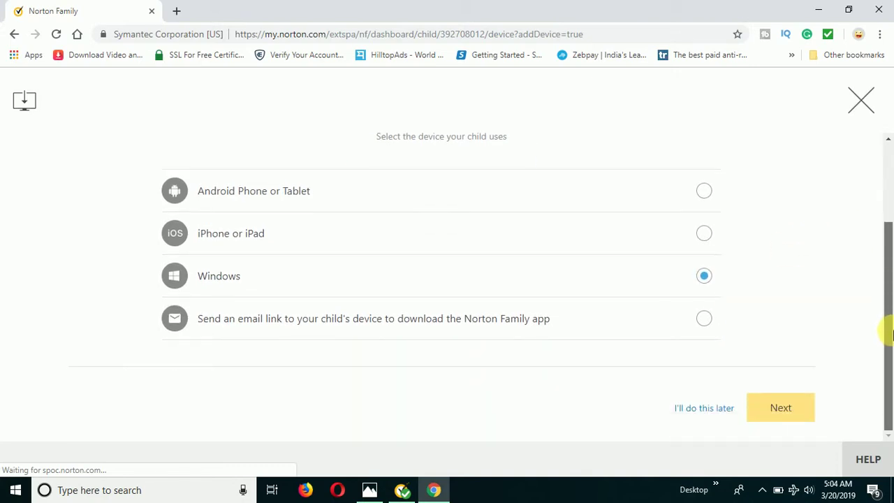
{"action": "left_click", "coordinate": [788, 411]}
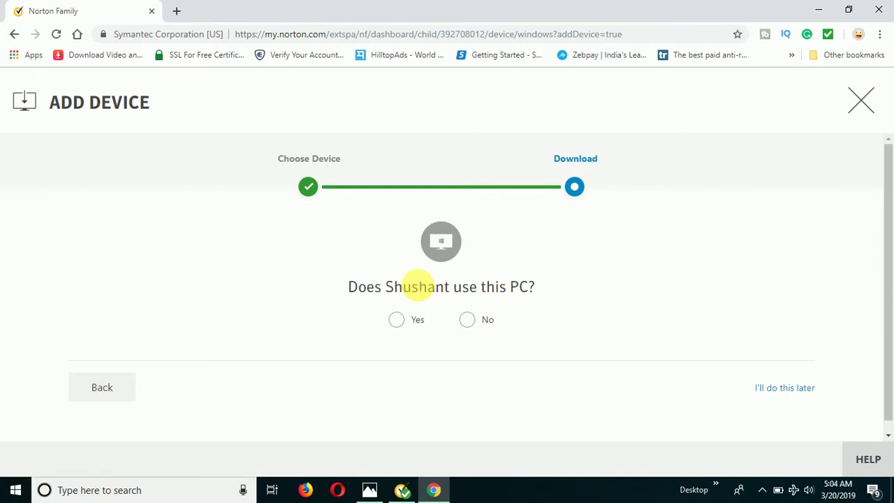
Step: Confirm that the child uses this PC and download the Norton Family app
{"action": "left_click", "coordinate": [395, 322]}
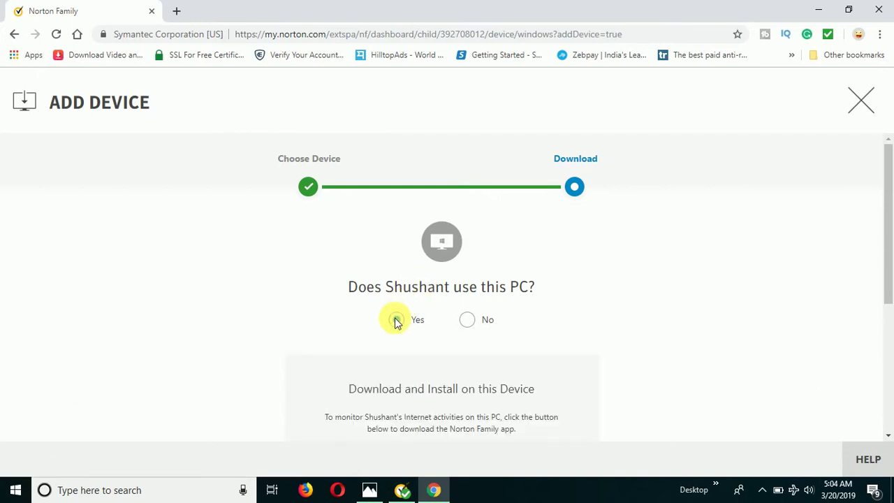
{"action": "left_click_drag", "start_coordinate": [887, 196], "coordinate": [892, 294]}
{"action": "scroll", "coordinate": [888, 289], "scroll_direction": "down", "scroll_amount": 1}
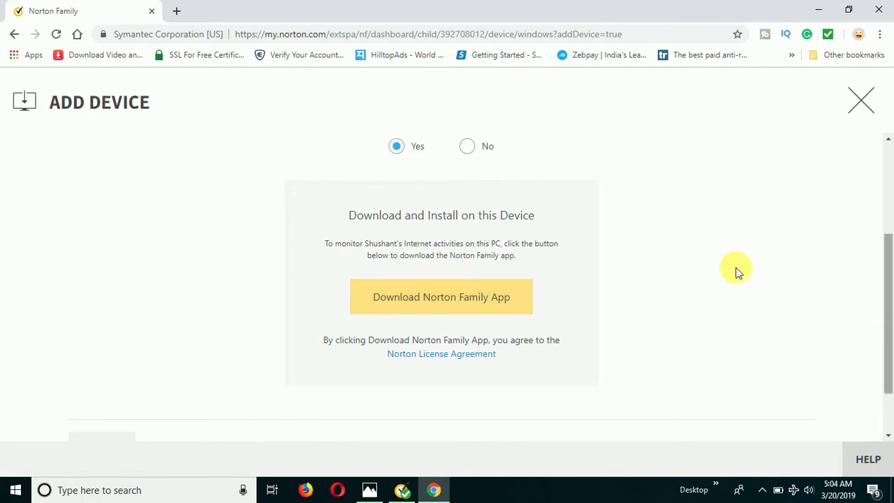
{"action": "left_click", "coordinate": [435, 300]}
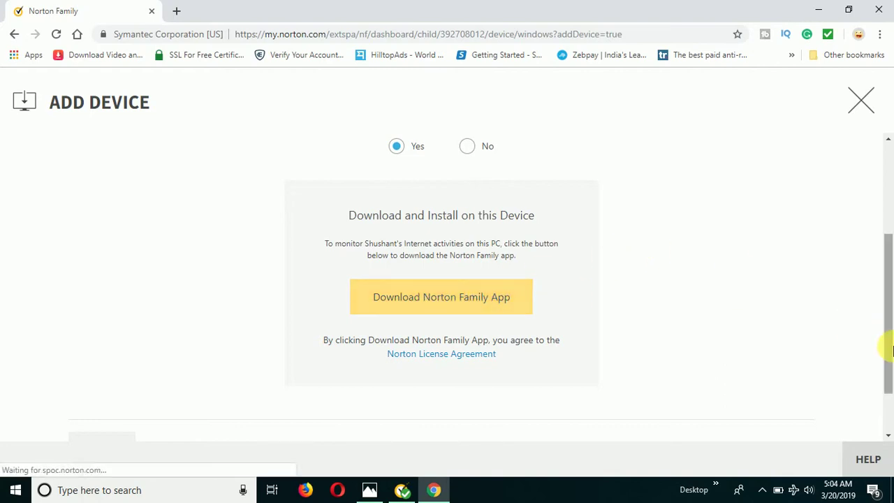
{"action": "left_click_drag", "start_coordinate": [892, 353], "coordinate": [889, 288]}
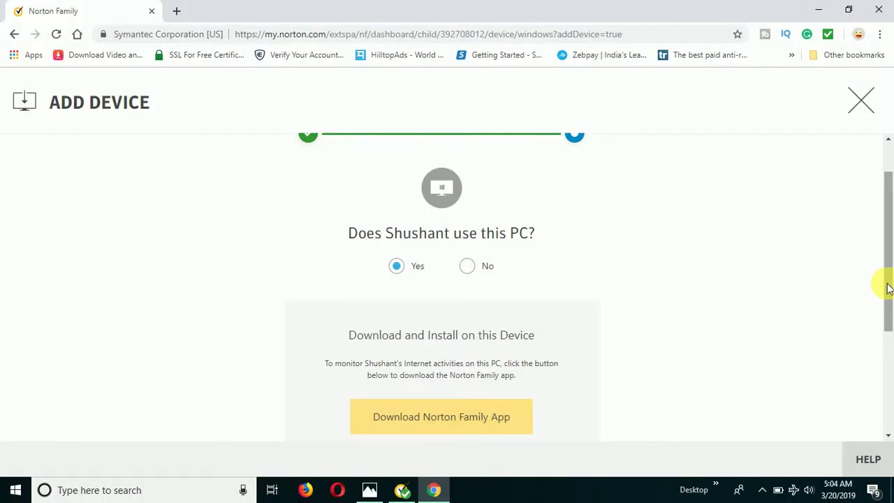
{"action": "left_click", "coordinate": [453, 417]}
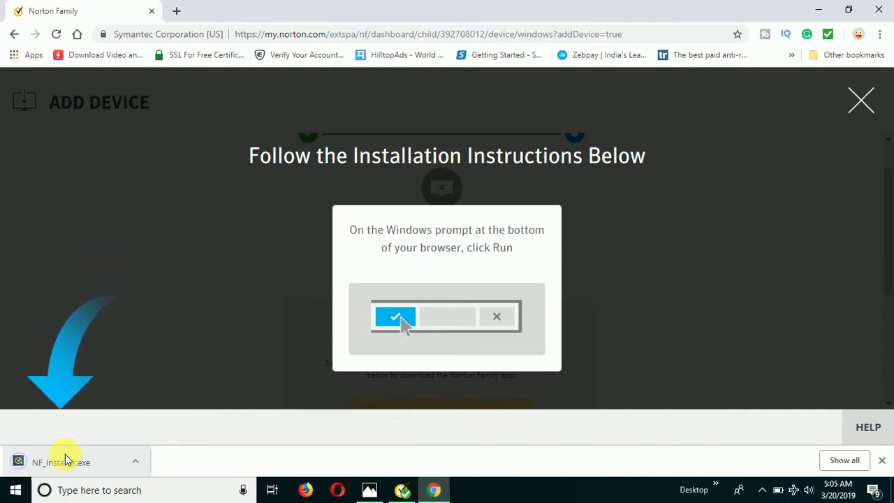
Step: Run the downloaded NF_Installer.exe despite the SmartScreen prompt and close the website's installation instructions
{"action": "left_click", "coordinate": [58, 462]}
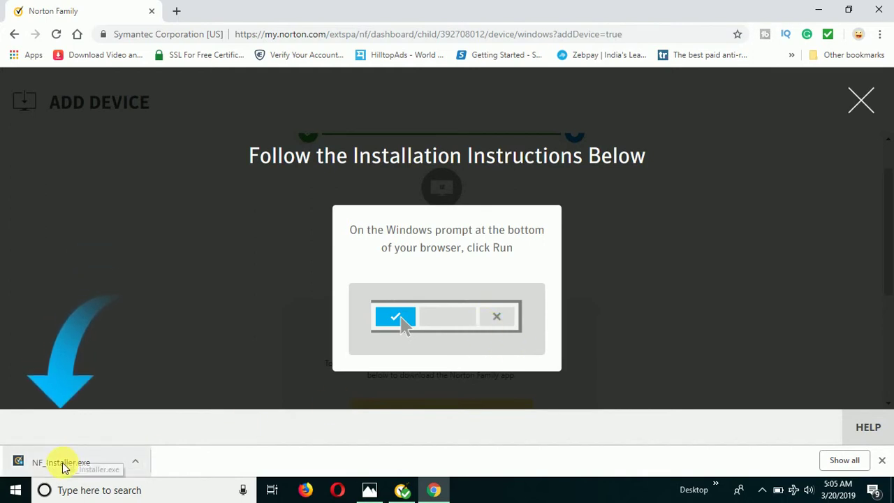
{"action": "left_click", "coordinate": [62, 464]}
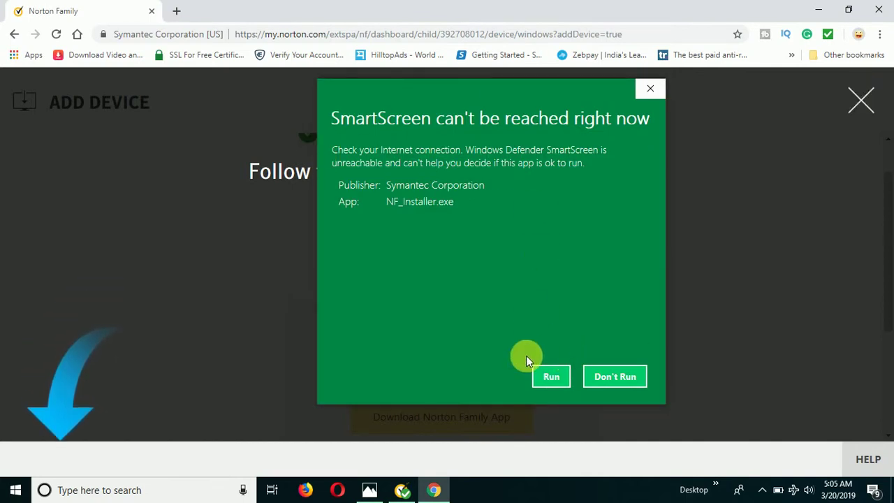
{"action": "left_click", "coordinate": [552, 381]}
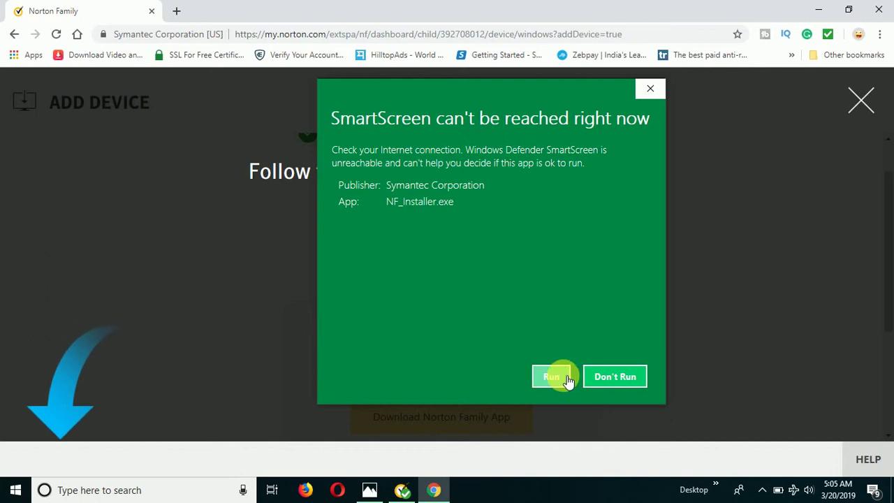
{"action": "left_click", "coordinate": [564, 375]}
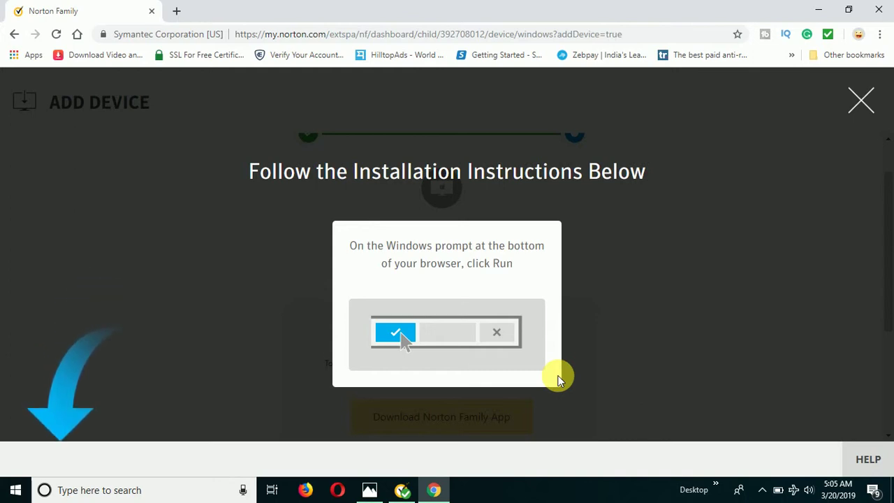
{"action": "left_click", "coordinate": [865, 101]}
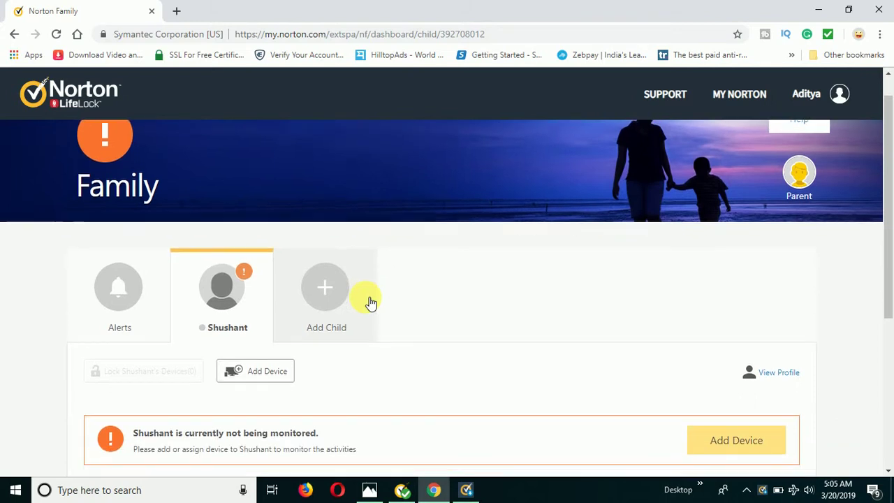
{"action": "scroll", "coordinate": [369, 301], "scroll_direction": "down", "scroll_amount": 3}
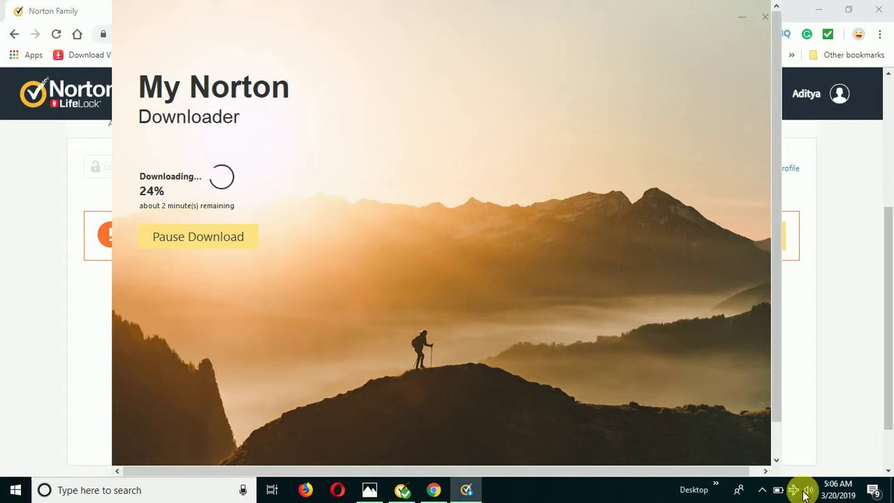
{"action": "left_click", "coordinate": [764, 490]}
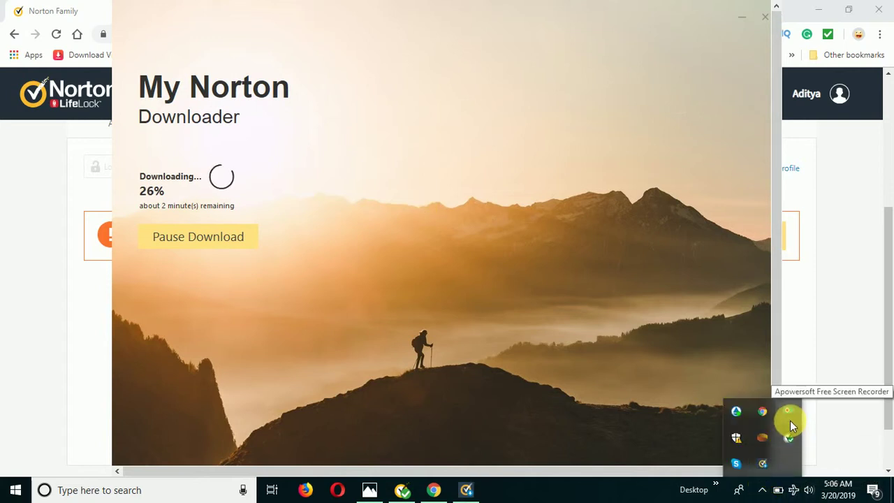
{"action": "left_click", "coordinate": [591, 313]}
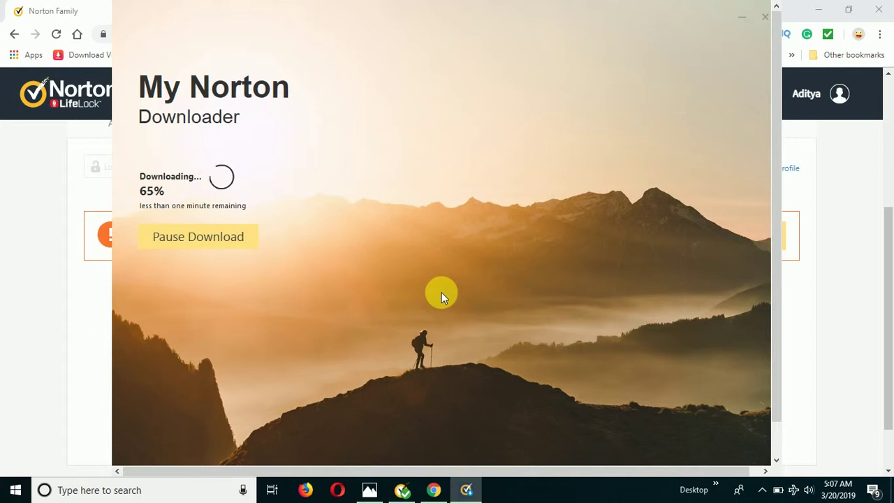
Step: Switch to Norton Security to view the Norton Studio page and the overview of protection categories, then minimize it
{"action": "left_click", "coordinate": [402, 489]}
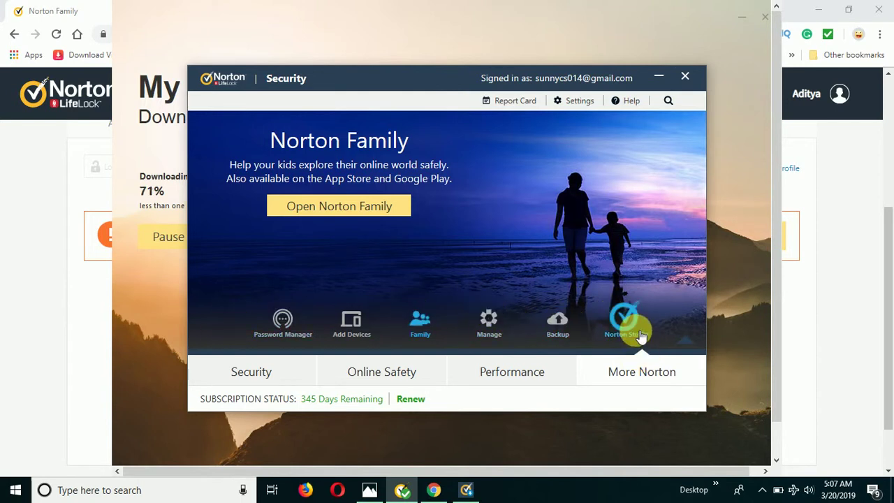
{"action": "left_click", "coordinate": [632, 327]}
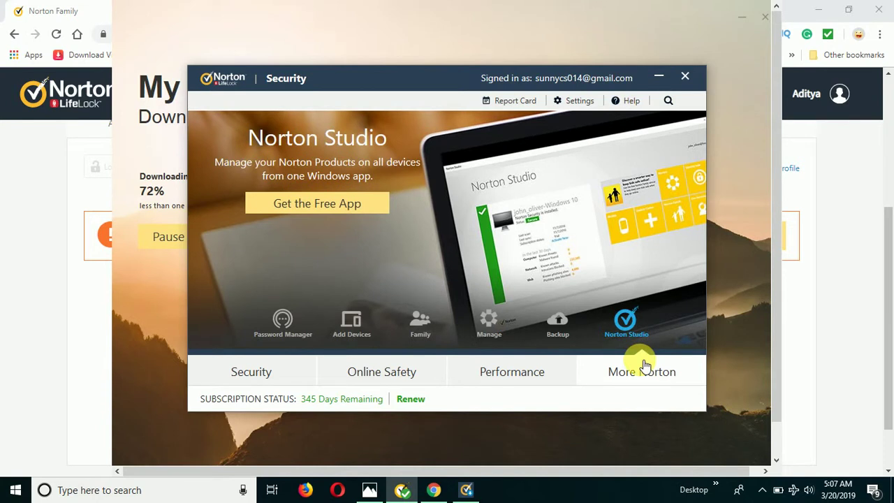
{"action": "mouse_move", "coordinate": [645, 365]}
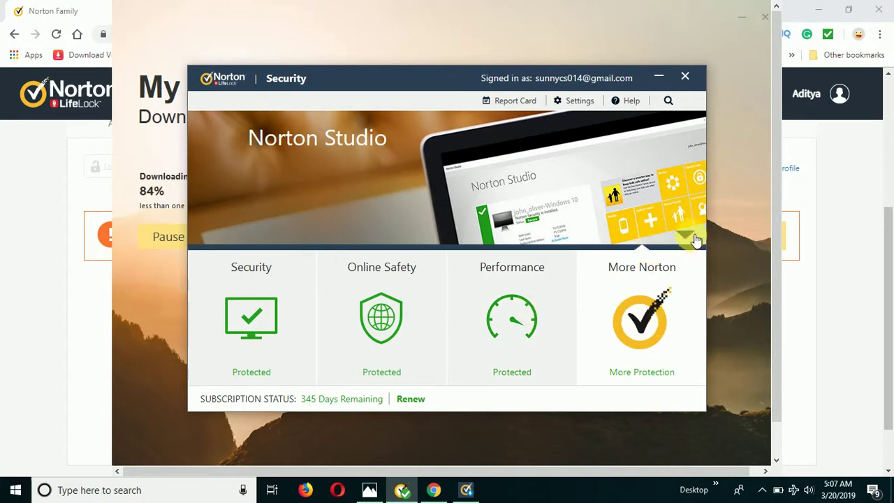
{"action": "left_click", "coordinate": [685, 234]}
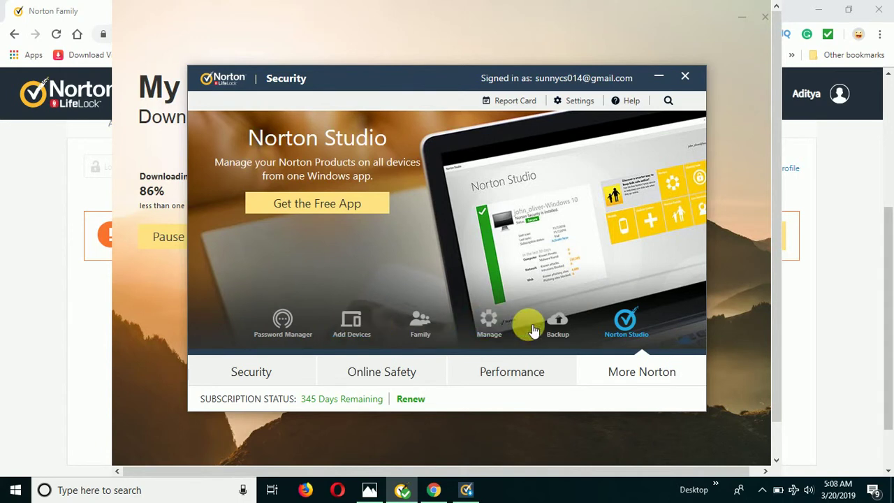
{"action": "left_click", "coordinate": [659, 77]}
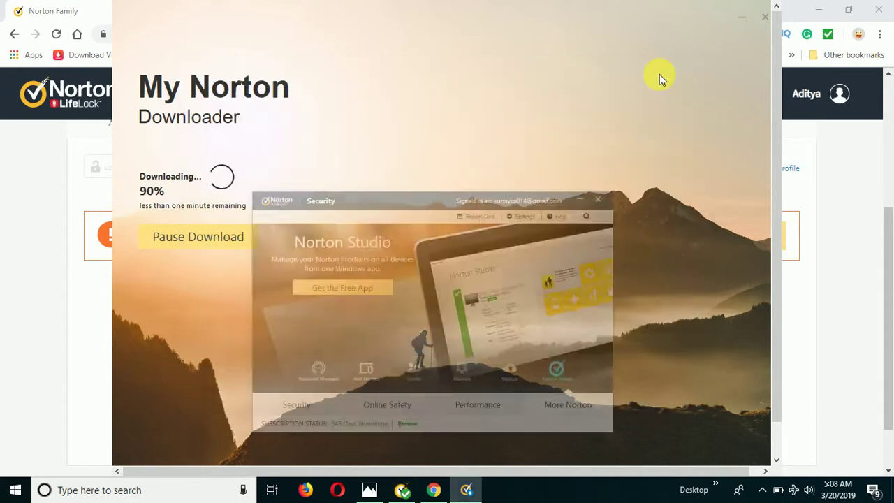
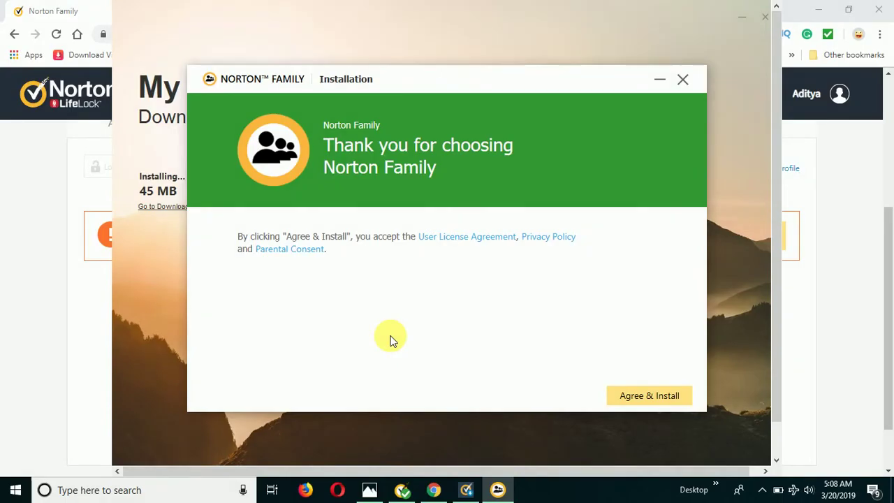
Step: Accept the Norton Family agreements, install the app, and enable the Norton Family extension in Chrome
{"action": "left_click", "coordinate": [648, 401]}
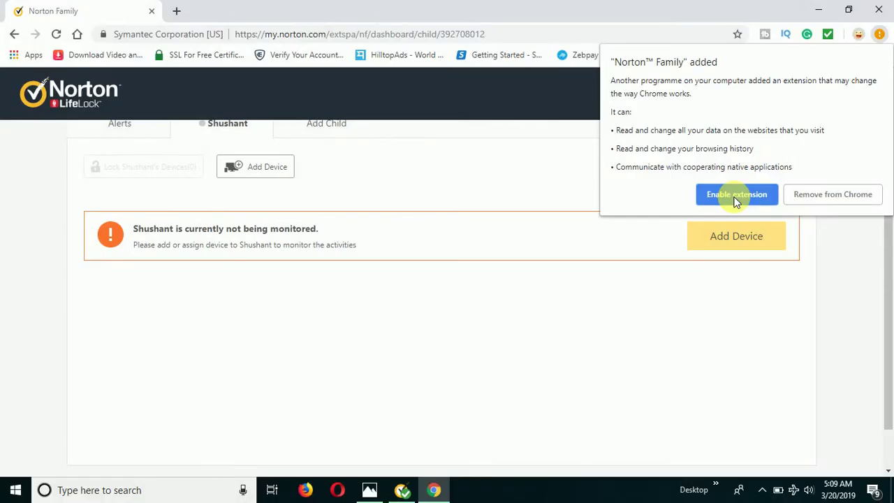
{"action": "left_click", "coordinate": [736, 195]}
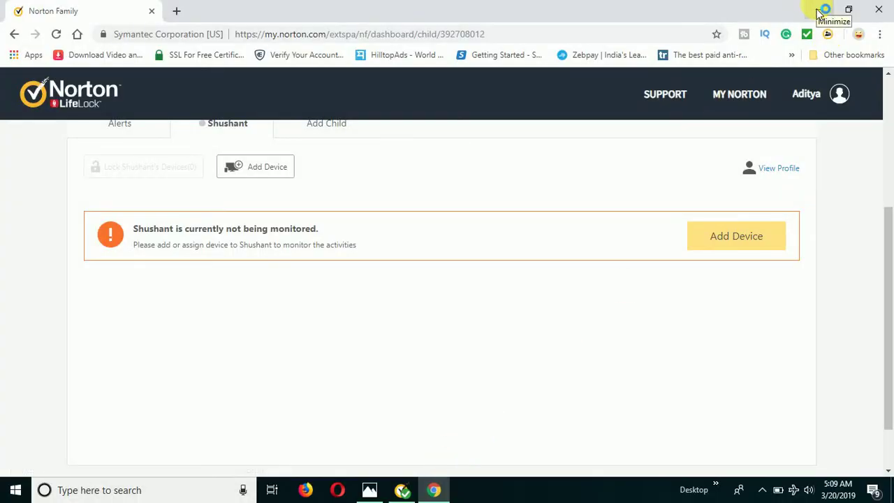
{"action": "left_click", "coordinate": [764, 491]}
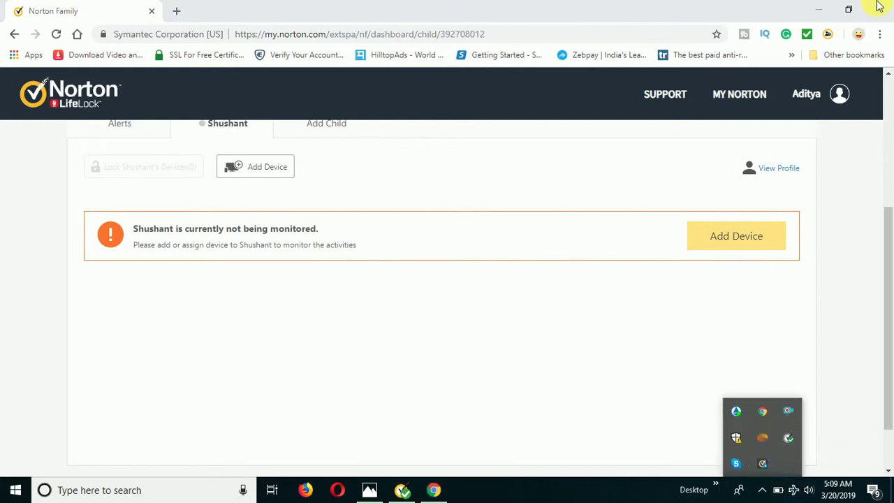
{"action": "left_click", "coordinate": [822, 8]}
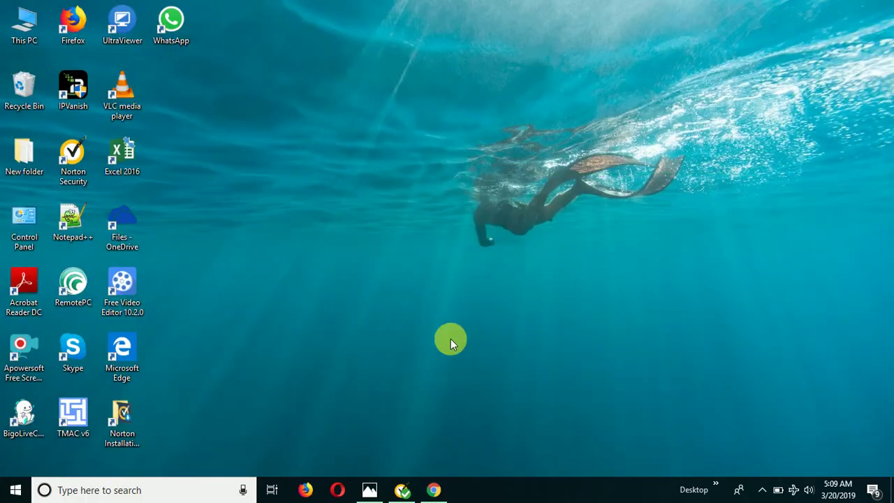
{"action": "left_click", "coordinate": [434, 490]}
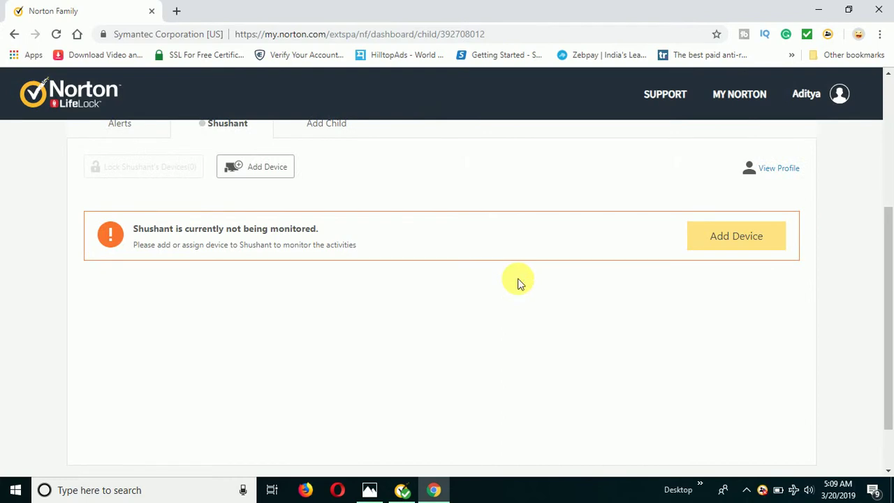
{"action": "left_click", "coordinate": [761, 495]}
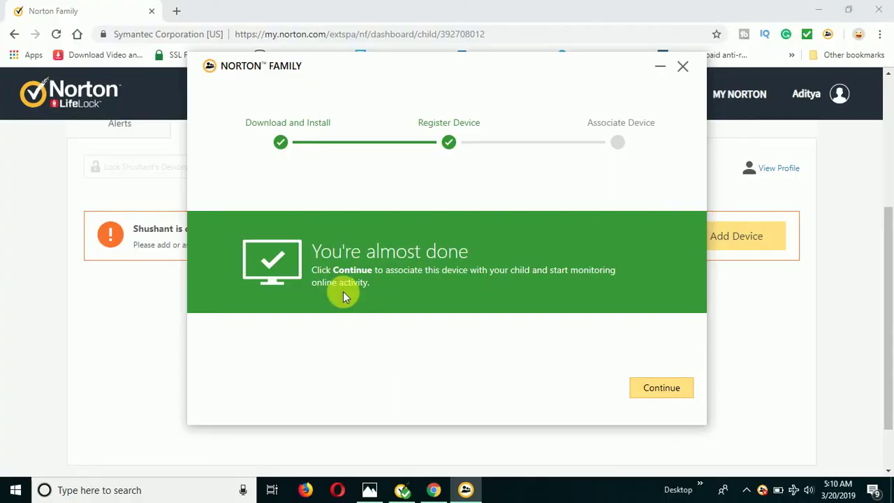
Step: Continue the Norton Family setup to associate this device with the child
{"action": "left_click", "coordinate": [659, 397]}
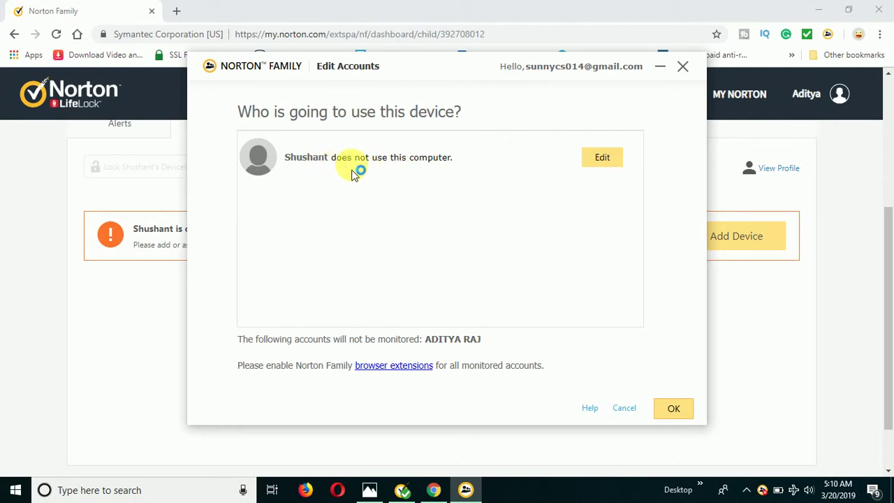
{"action": "left_click", "coordinate": [605, 160]}
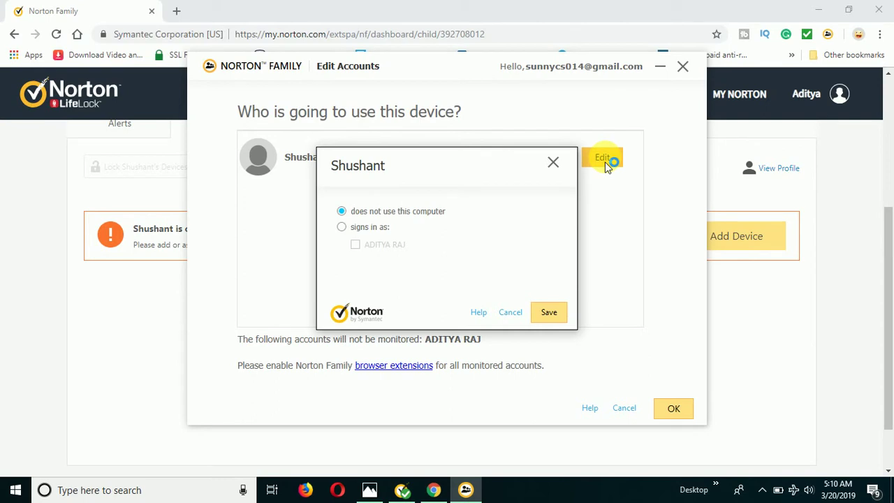
{"action": "left_click", "coordinate": [351, 230]}
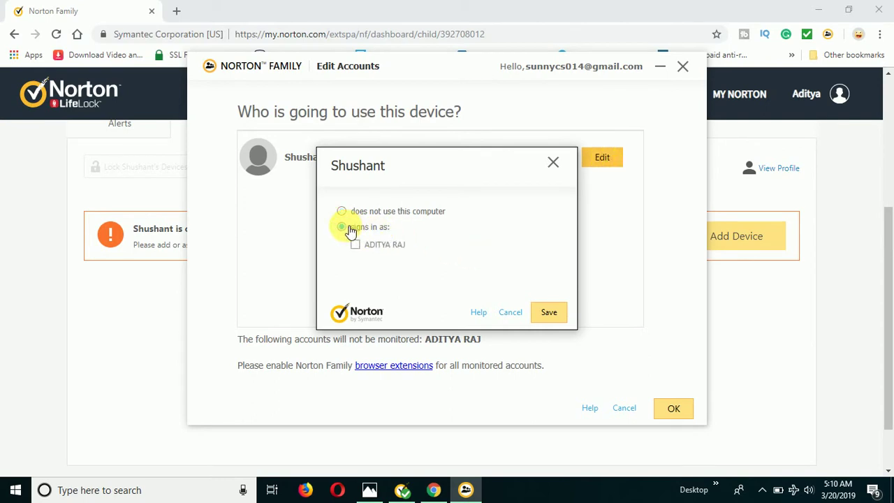
{"action": "left_click", "coordinate": [554, 163]}
Step: Edit the child's device use so the child signs in with the listed Windows account, and save the assignment
{"action": "left_click", "coordinate": [599, 166]}
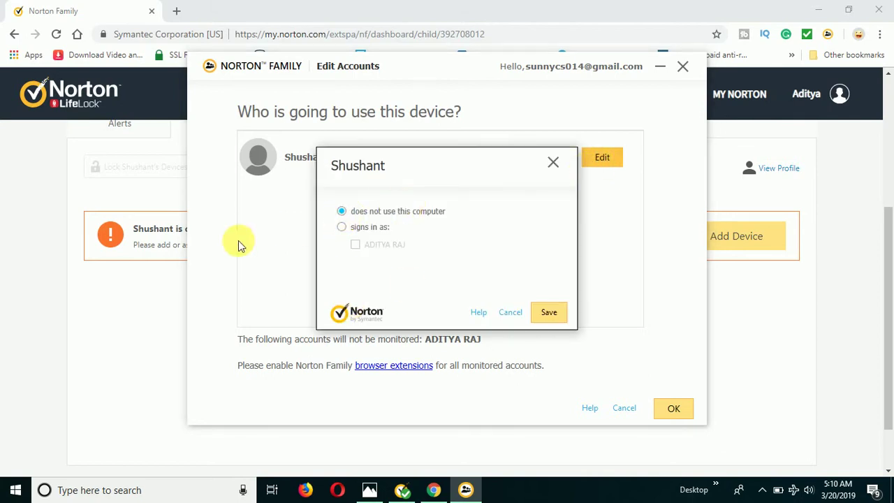
{"action": "left_click", "coordinate": [343, 228]}
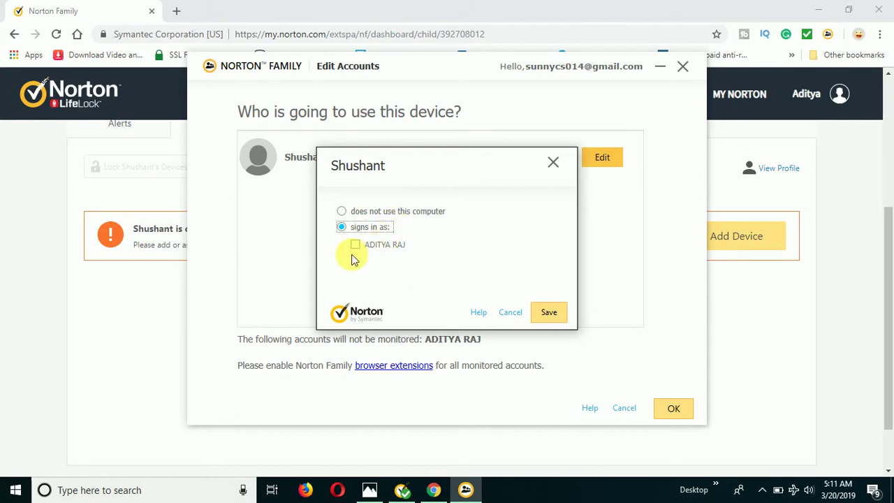
{"action": "left_click", "coordinate": [356, 245]}
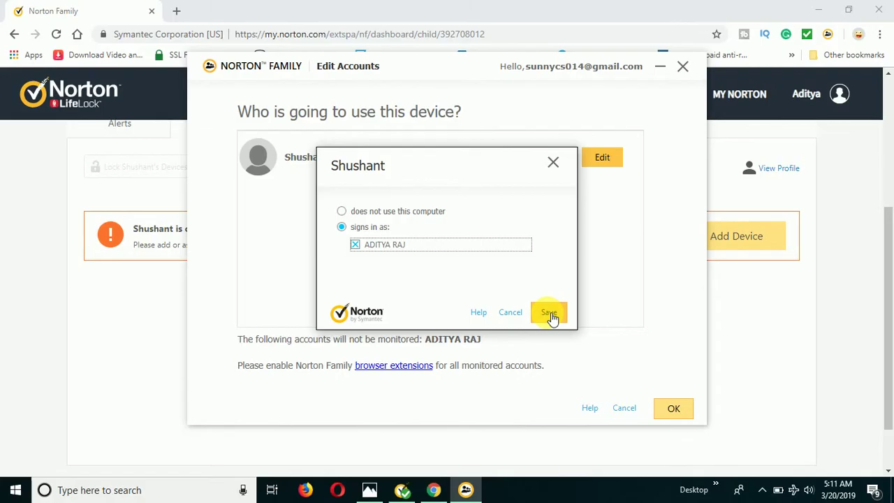
{"action": "left_click", "coordinate": [550, 314]}
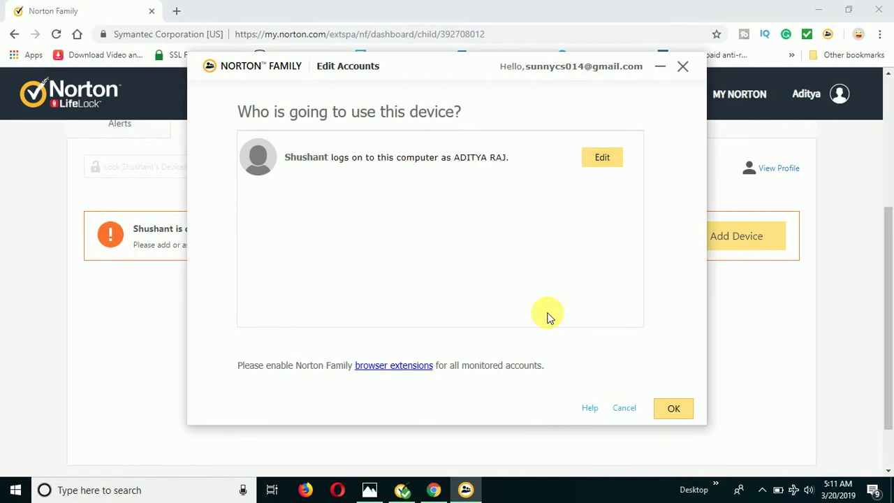
Step: Confirm who uses this device and finish the Norton Family setup
{"action": "left_click", "coordinate": [674, 410]}
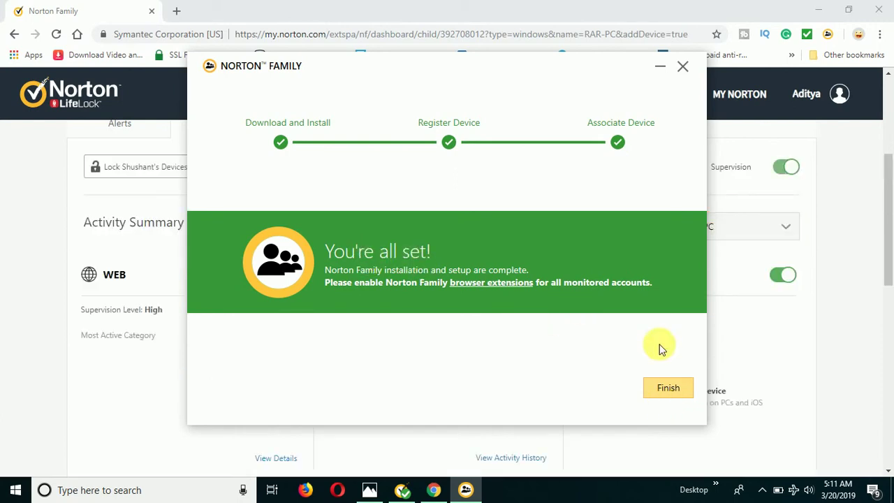
{"action": "left_click", "coordinate": [675, 393]}
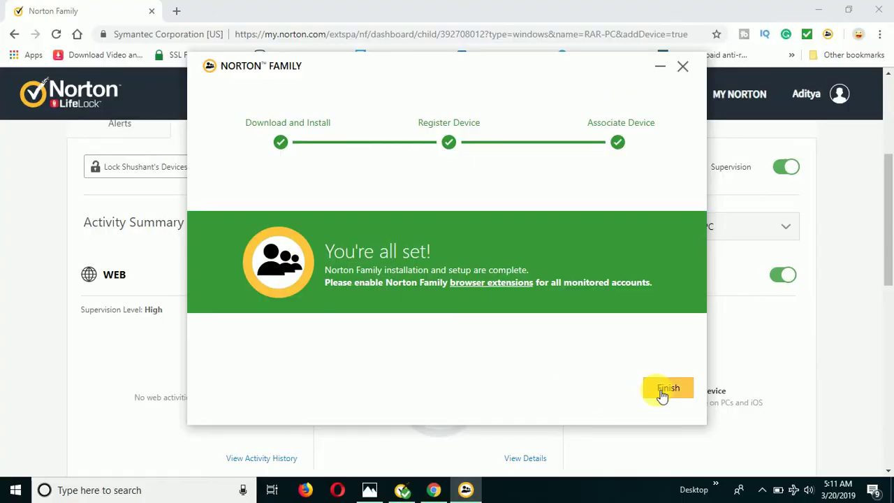
{"action": "left_click", "coordinate": [661, 392]}
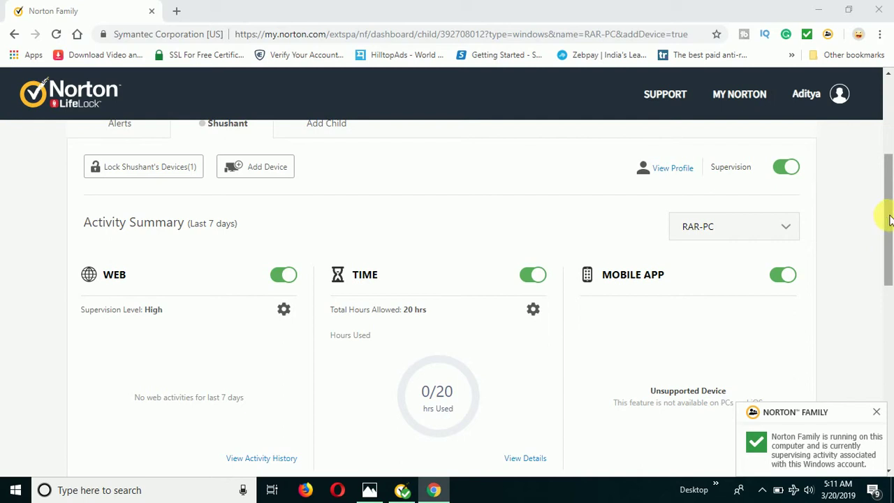
Step: Review the child's Activity Summary for RAR-PC, including the Web, Time, Mobile App, Location, Search and Video sections
{"action": "mouse_move", "coordinate": [888, 214]}
{"action": "left_mouse_down"}
{"action": "mouse_move", "coordinate": [888, 253]}
{"action": "mouse_move", "coordinate": [889, 229]}
{"action": "left_mouse_up"}
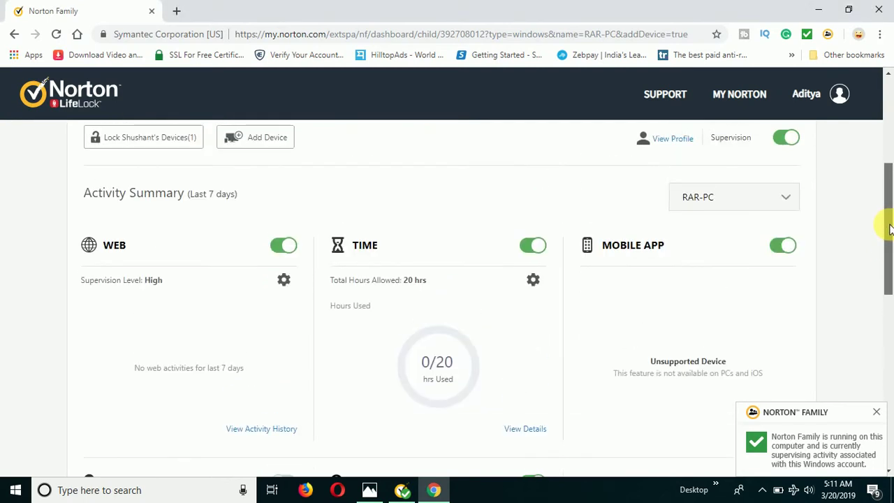
{"action": "scroll", "coordinate": [889, 251], "scroll_direction": "down", "scroll_amount": 2}
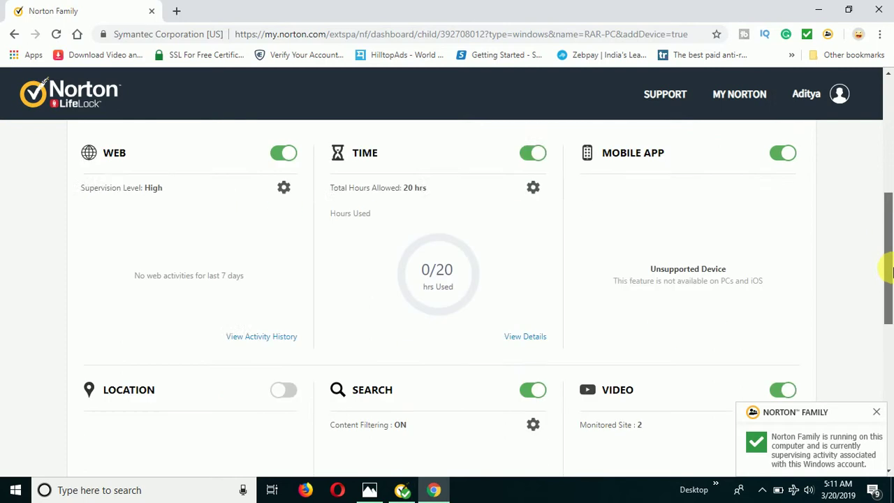
{"action": "scroll", "coordinate": [888, 245], "scroll_direction": "up", "scroll_amount": 1}
{"action": "scroll", "coordinate": [887, 182], "scroll_direction": "up", "scroll_amount": 3}
{"action": "scroll", "coordinate": [887, 210], "scroll_direction": "down", "scroll_amount": 2}
{"action": "scroll", "coordinate": [888, 237], "scroll_direction": "down", "scroll_amount": 1}
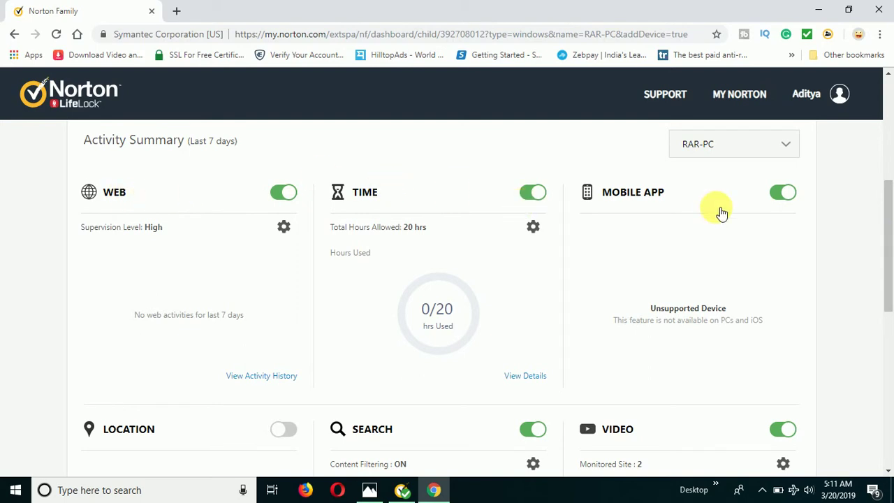
{"action": "left_click_drag", "start_coordinate": [888, 247], "coordinate": [891, 175]}
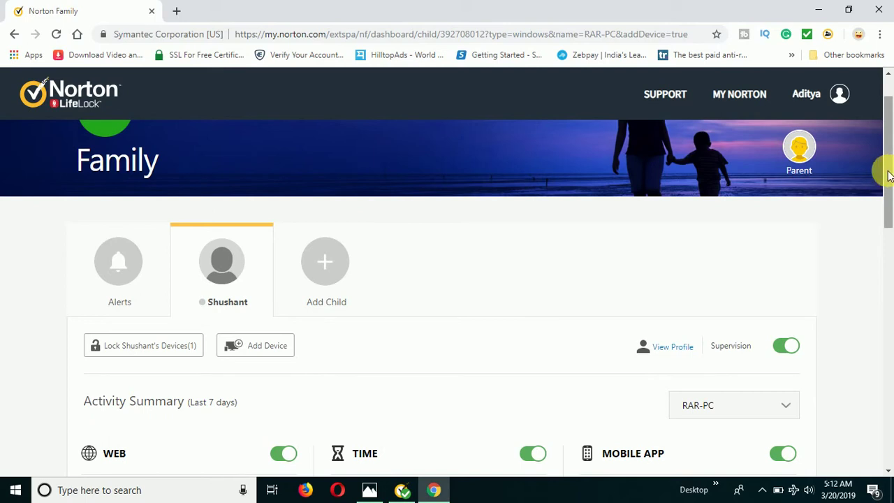
{"action": "left_click_drag", "start_coordinate": [891, 174], "coordinate": [888, 315]}
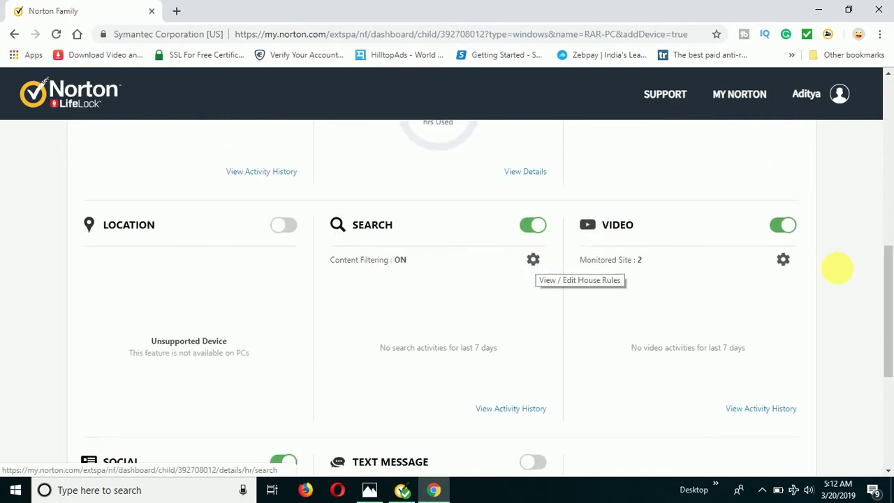
Step: View the House Rules for Search supervision and return to the child's dashboard
{"action": "left_click_drag", "start_coordinate": [891, 279], "coordinate": [891, 297]}
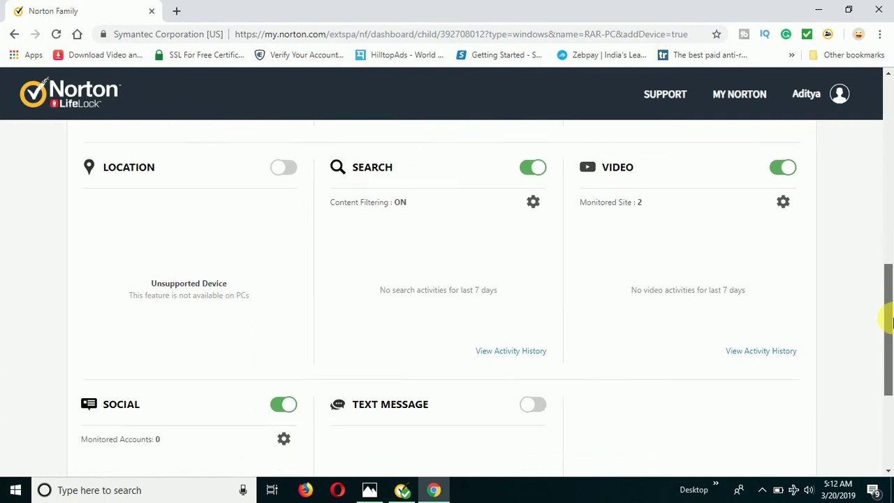
{"action": "left_click", "coordinate": [535, 204]}
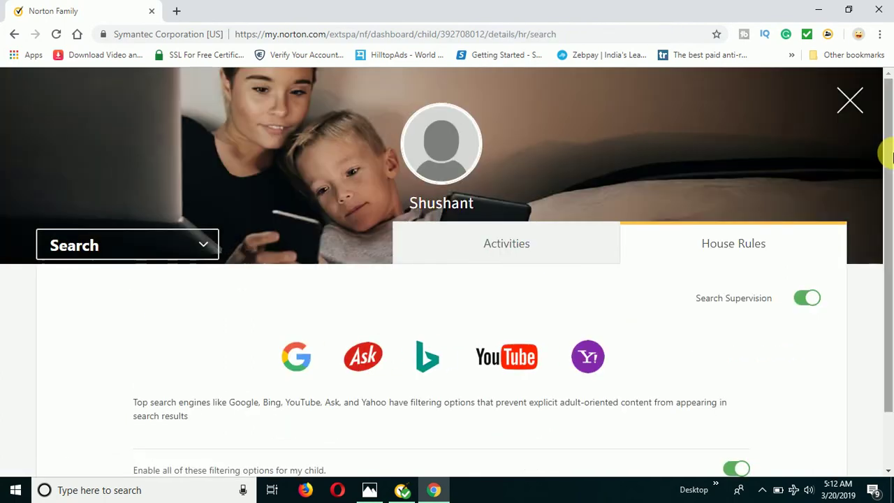
{"action": "mouse_move", "coordinate": [886, 156]}
{"action": "left_mouse_down"}
{"action": "mouse_move", "coordinate": [892, 244]}
{"action": "mouse_move", "coordinate": [884, 140]}
{"action": "left_mouse_up"}
{"action": "left_click", "coordinate": [857, 106]}
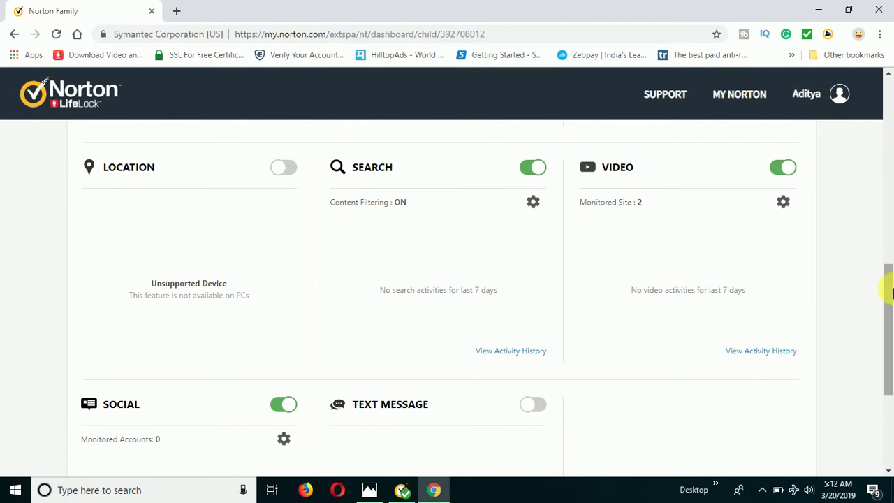
{"action": "left_click_drag", "start_coordinate": [892, 293], "coordinate": [887, 272]}
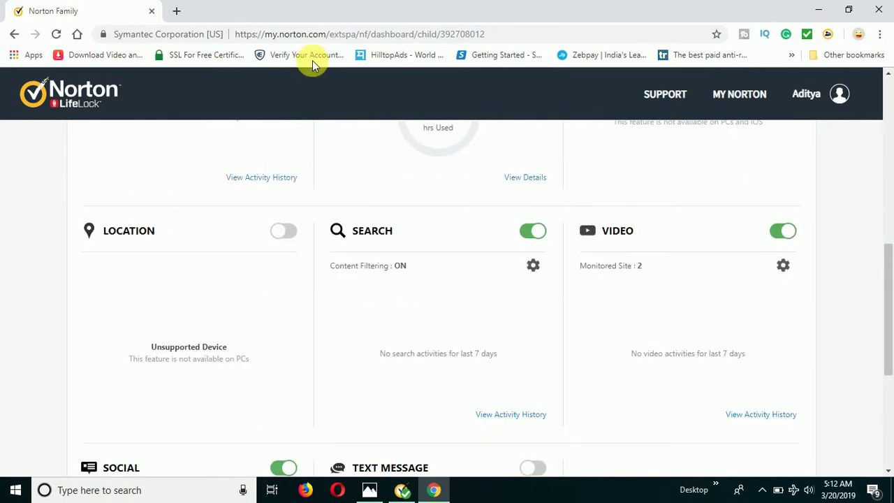
Step: Search Google for "xvideos" in a new tab and open the XVIDEOS.COM result to test the web supervision
{"action": "left_click", "coordinate": [175, 12]}
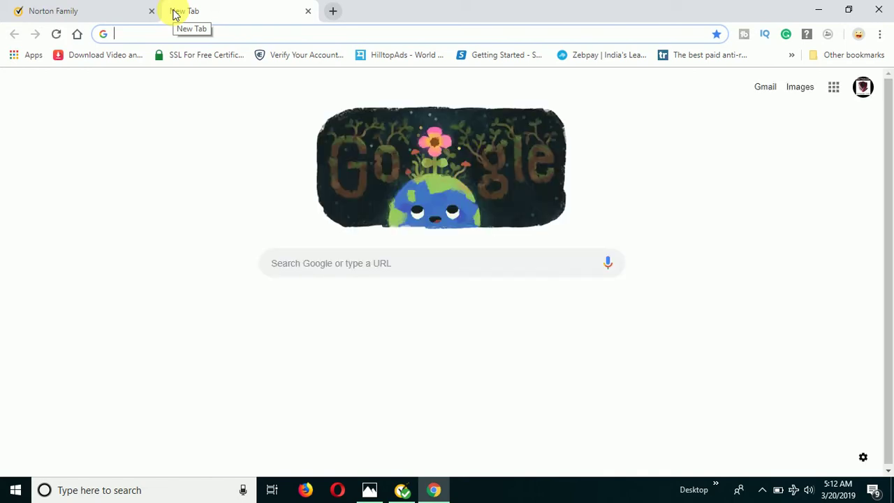
{"action": "type", "text": "xvideos"}
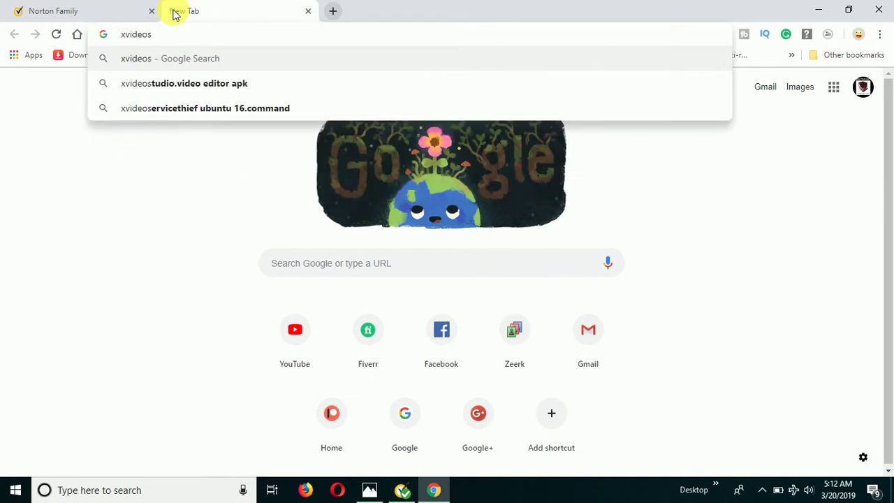
{"action": "key", "text": "Return"}
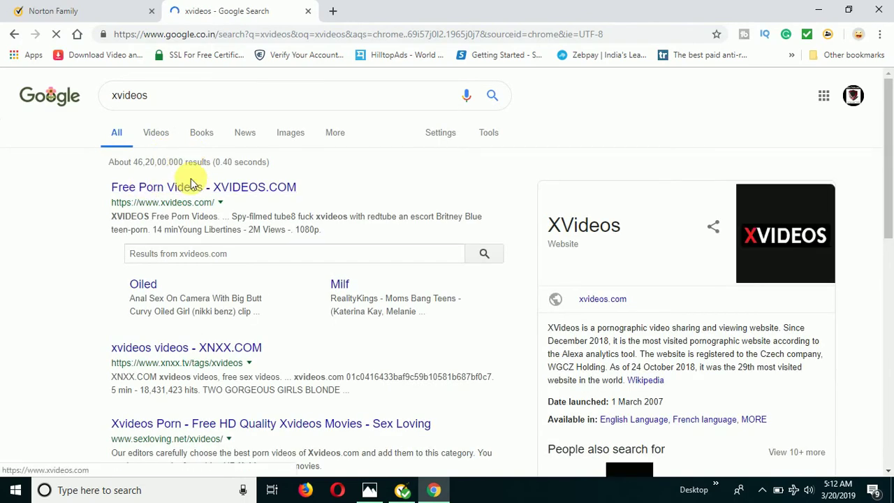
{"action": "left_click", "coordinate": [214, 189]}
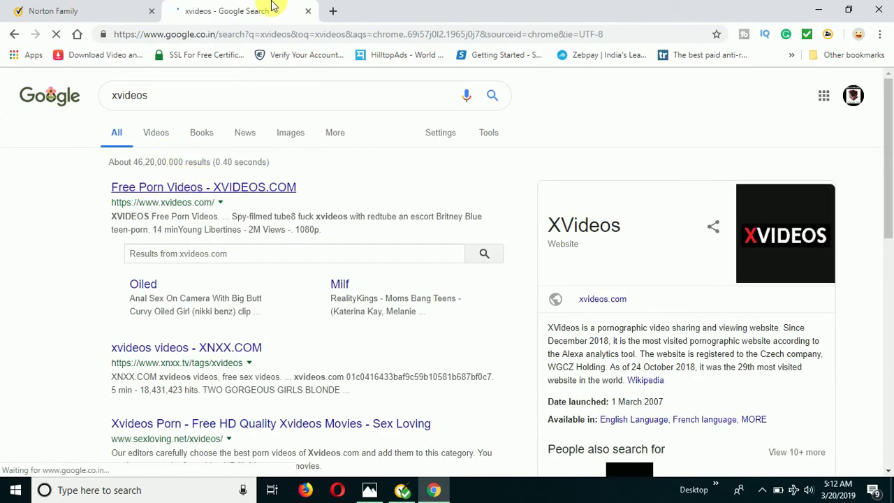
{"action": "left_click", "coordinate": [376, 9]}
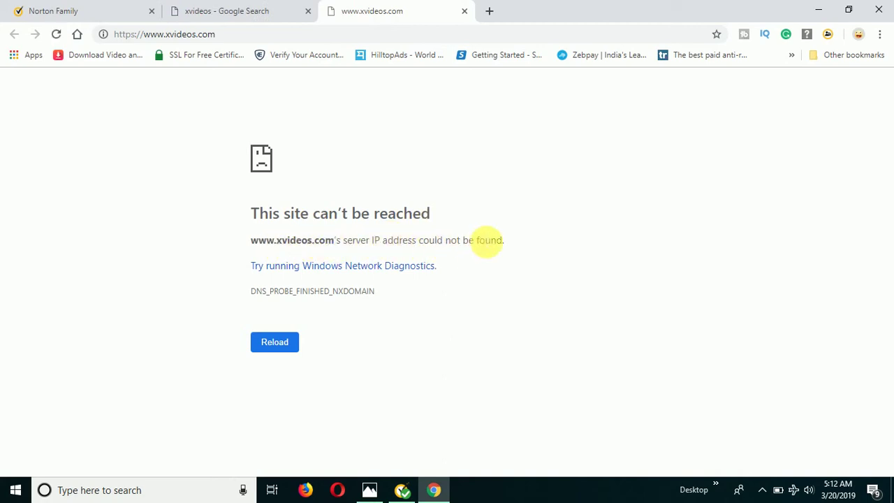
{"action": "left_click", "coordinate": [465, 12]}
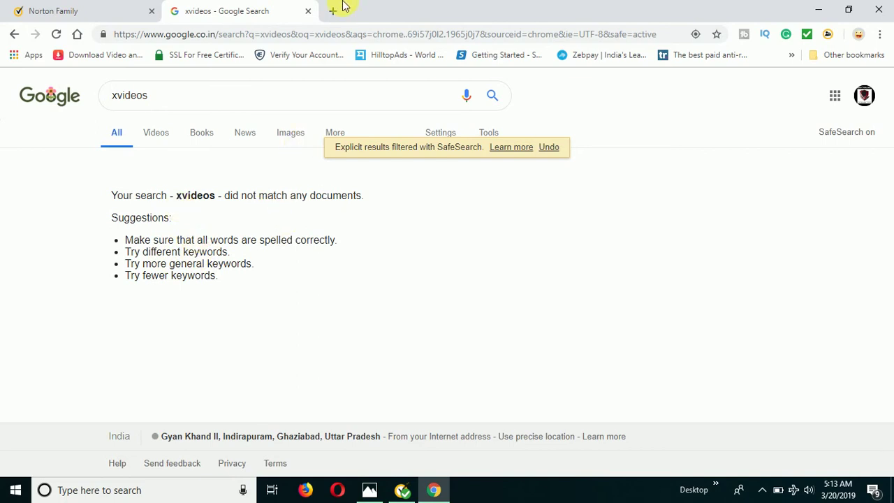
{"action": "left_click", "coordinate": [308, 10]}
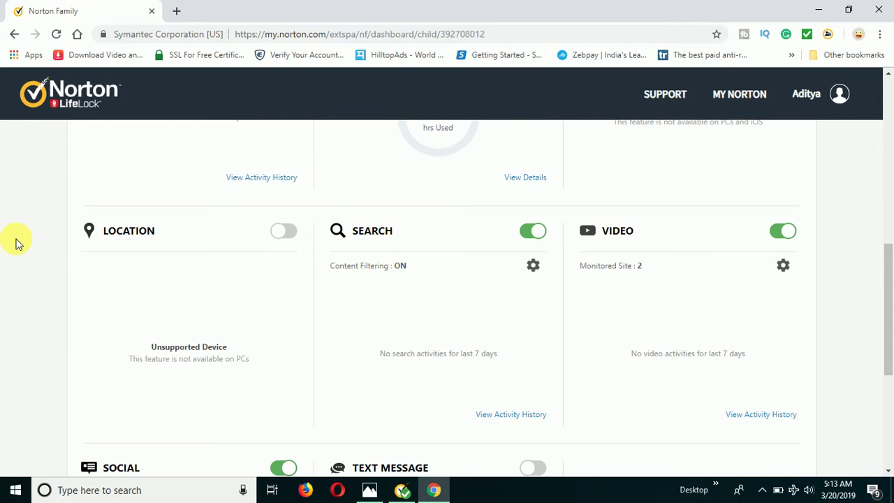
Step: Review the child's Norton Family dashboard from the Supervision setting through the Activity Summary down to Social and Text Message
{"action": "scroll", "coordinate": [18, 243], "scroll_direction": "up", "scroll_amount": 3}
{"action": "scroll", "coordinate": [19, 243], "scroll_direction": "up", "scroll_amount": 3}
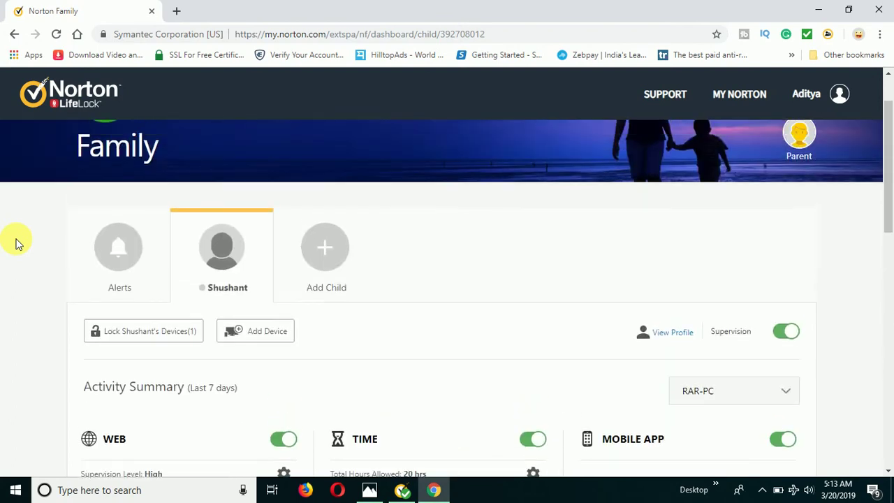
{"action": "scroll", "coordinate": [19, 243], "scroll_direction": "up", "scroll_amount": 1}
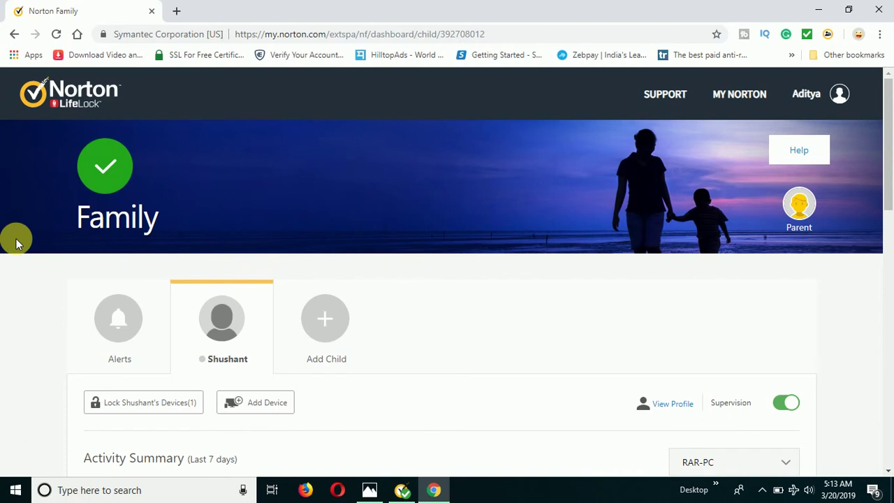
{"action": "scroll", "coordinate": [18, 243], "scroll_direction": "down", "scroll_amount": 2}
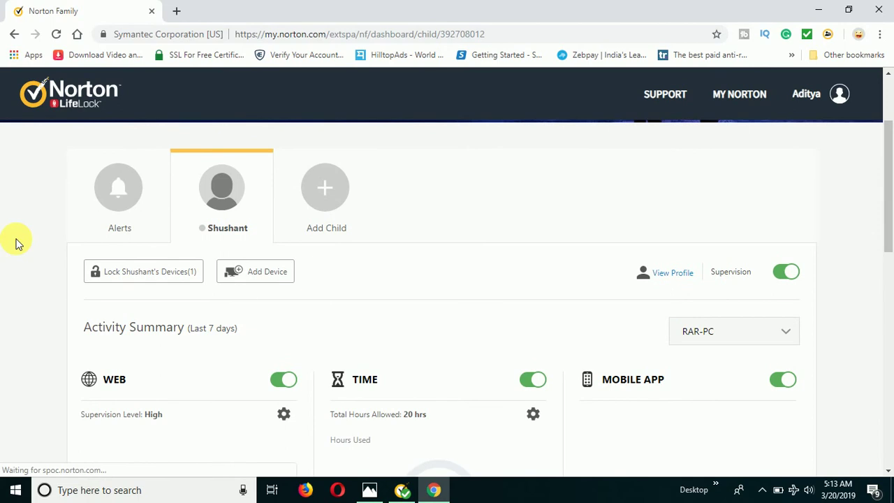
{"action": "scroll", "coordinate": [18, 243], "scroll_direction": "down", "scroll_amount": 1}
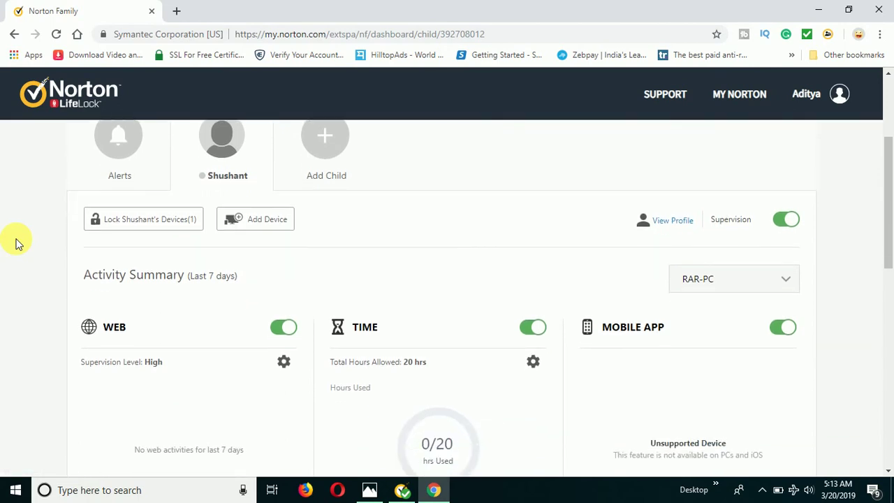
{"action": "scroll", "coordinate": [18, 243], "scroll_direction": "down", "scroll_amount": 3}
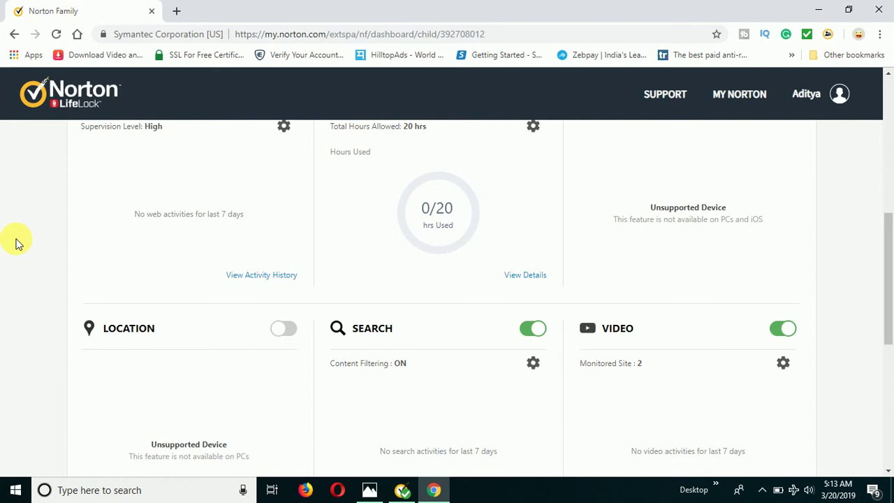
{"action": "scroll", "coordinate": [18, 243], "scroll_direction": "down", "scroll_amount": 3}
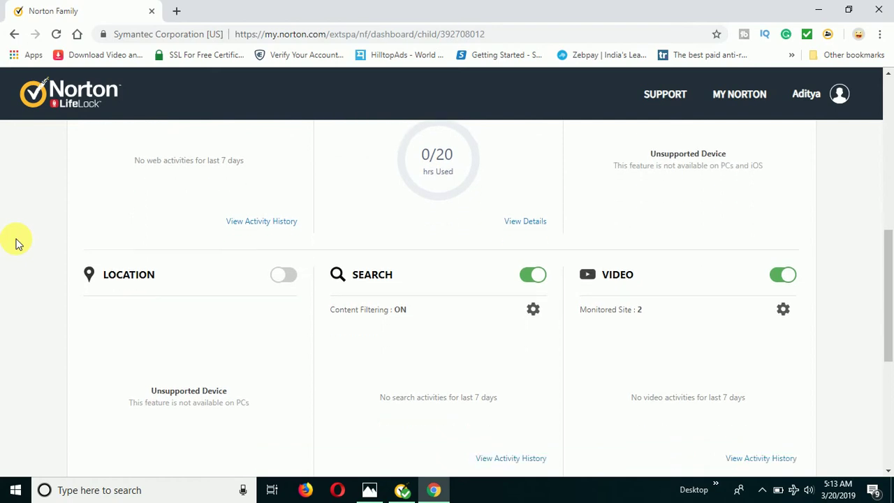
{"action": "scroll", "coordinate": [18, 243], "scroll_direction": "down", "scroll_amount": 3}
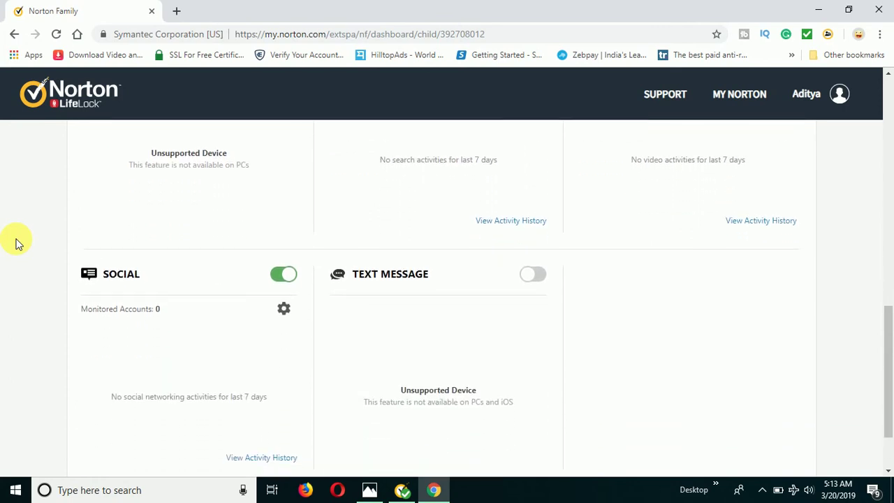
{"action": "scroll", "coordinate": [18, 243], "scroll_direction": "up", "scroll_amount": 1}
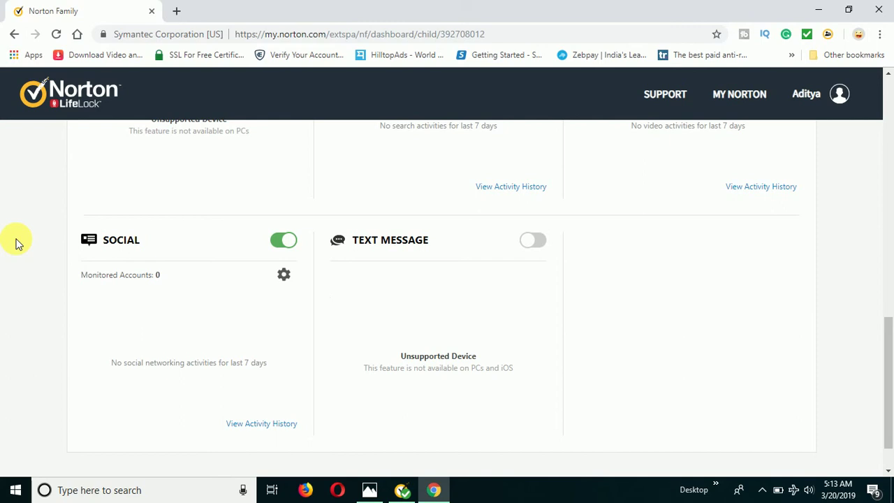
{"action": "left_click", "coordinate": [372, 493]}
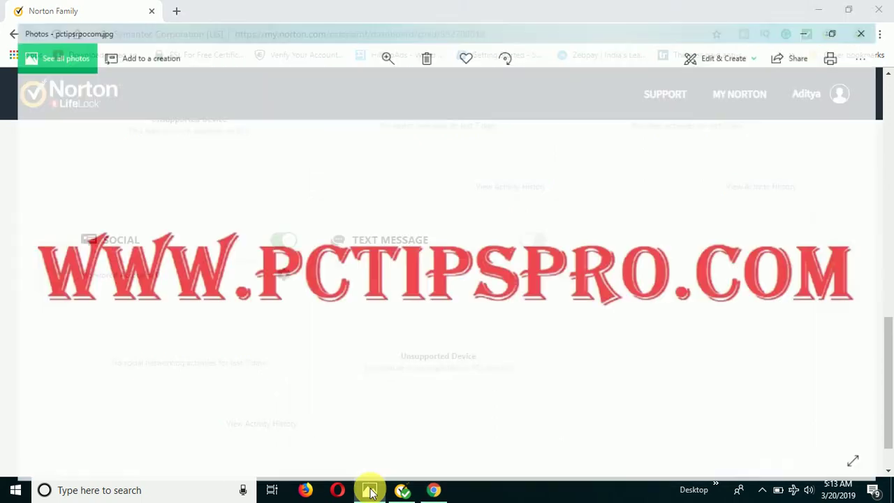